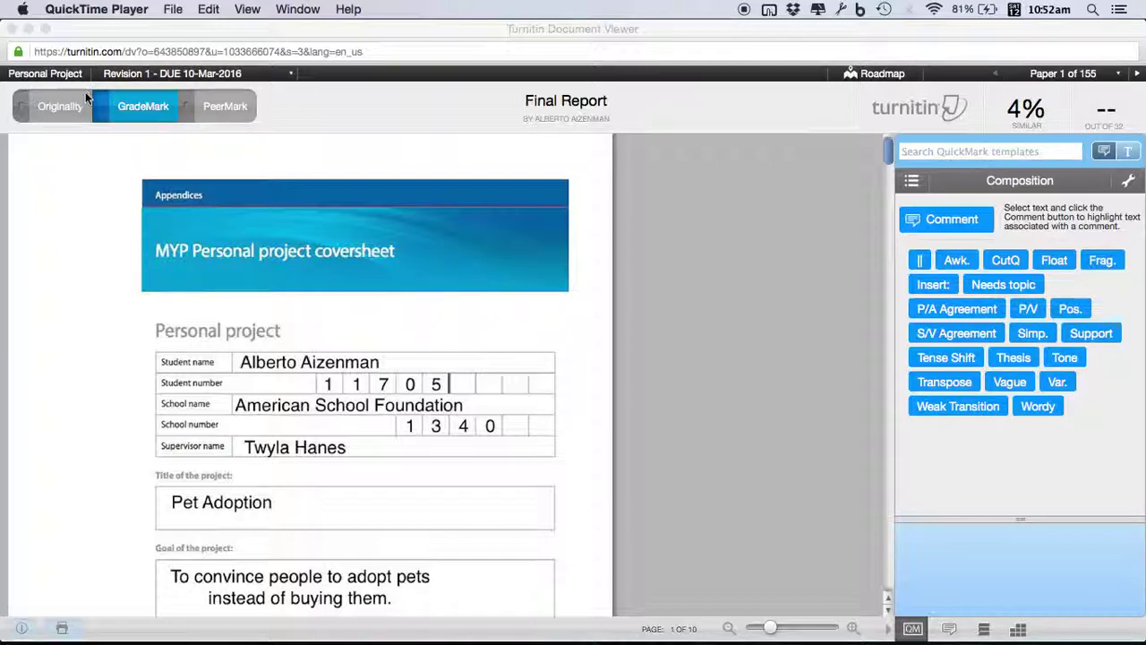
- Show the paper in GradeMark view and preview the description of the Needs topic comment template
click(143, 111)
click(144, 111)
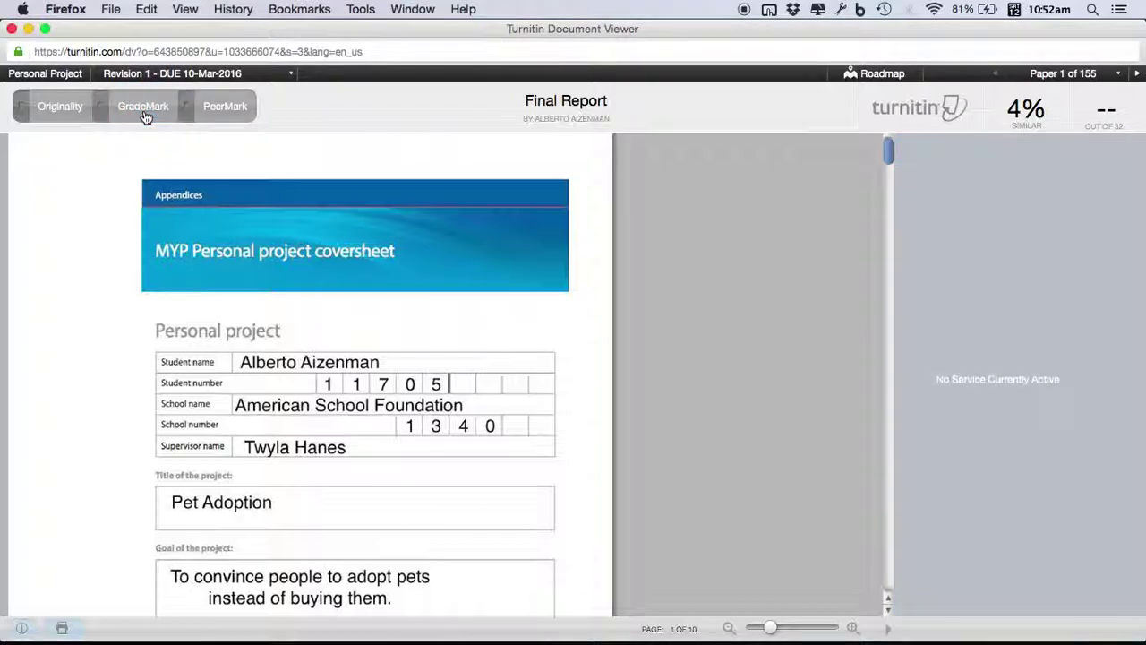
click(145, 111)
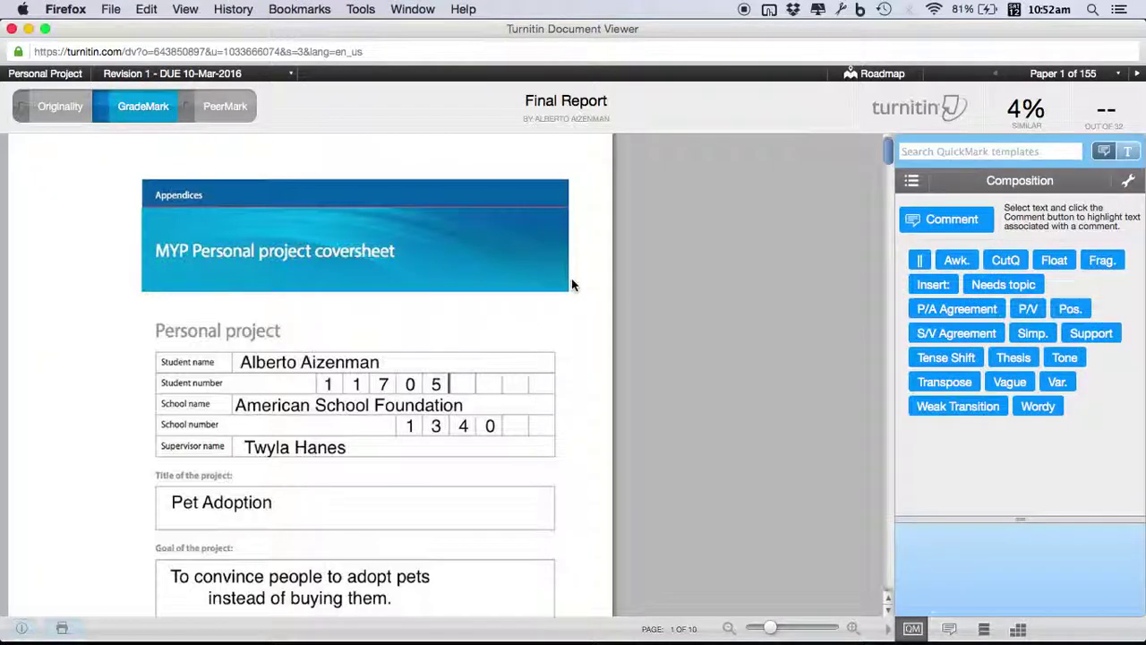
scroll(611, 304, down, 2)
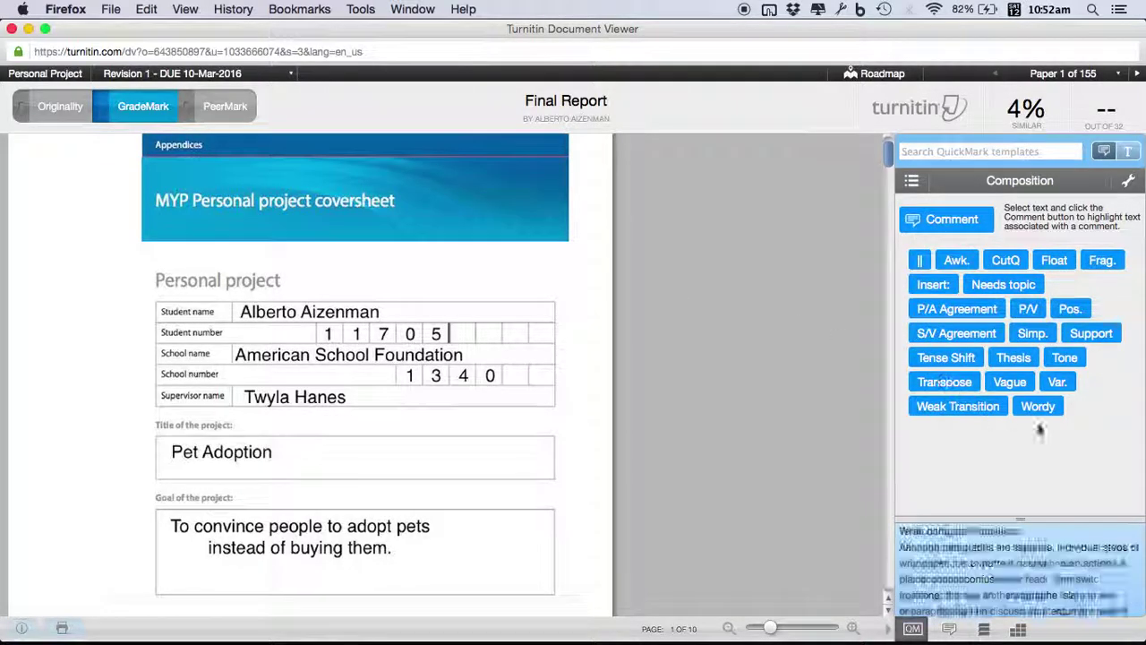
mouse_move(1000, 284)
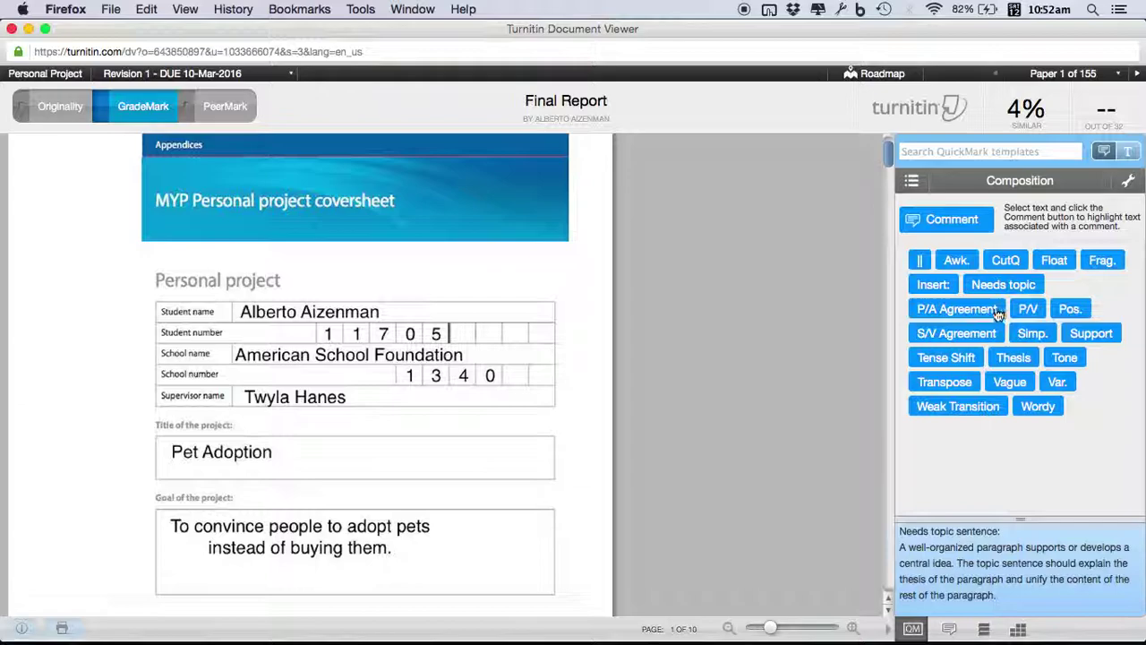
- Display the Personal Project Report 2016+ rubric and look through its criteria from Investigation to Reflection
click(1020, 630)
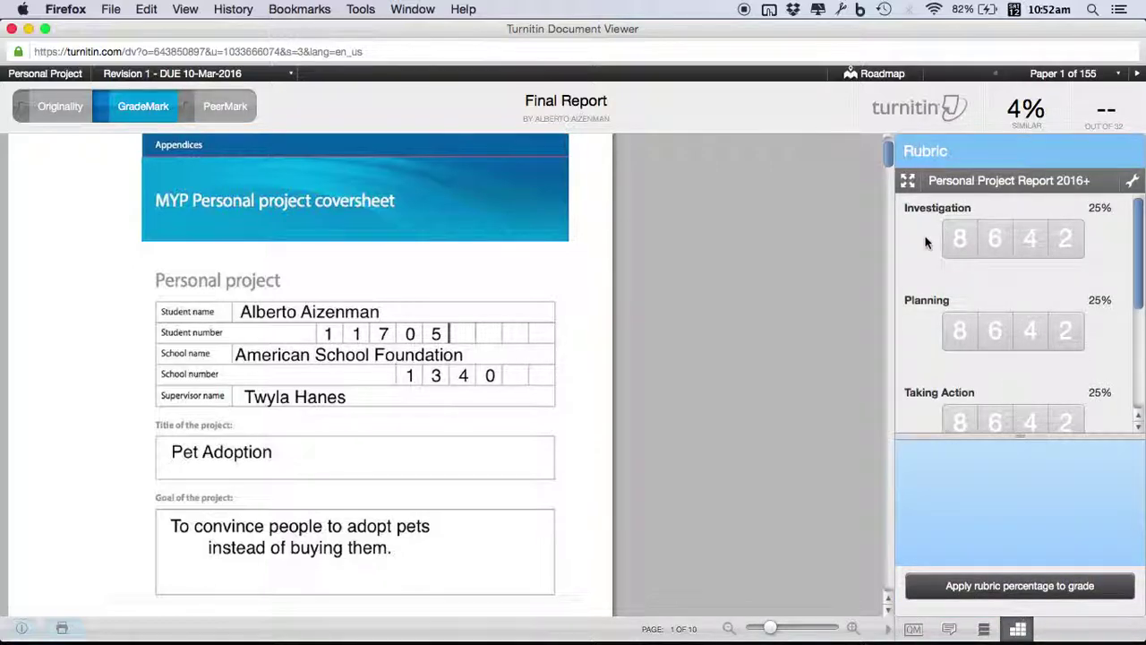
scroll(926, 242, down, 5)
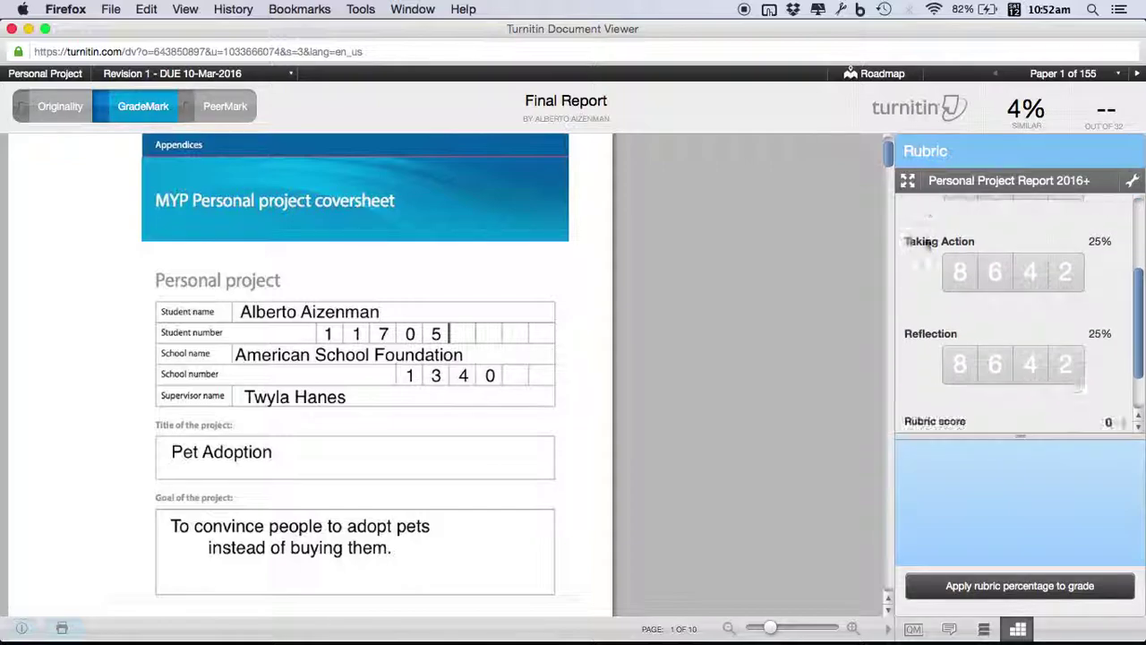
scroll(927, 242, up, 2)
scroll(926, 242, up, 3)
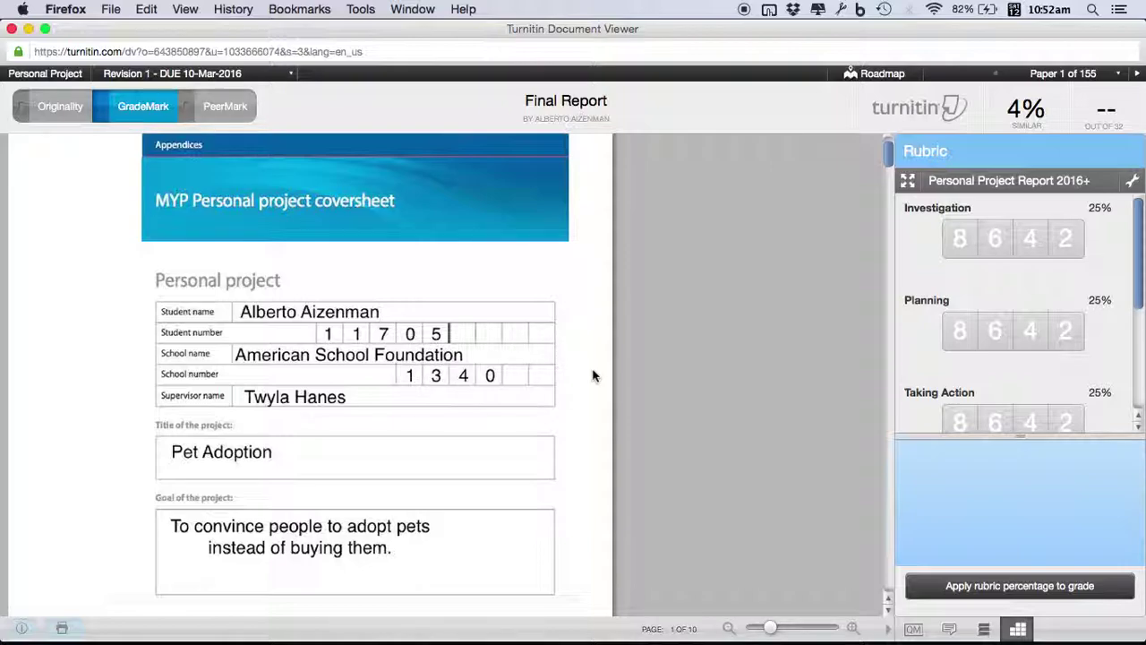
- Look through the coversheet, the signed forms and the report's sections from Investigating to Reflecting
scroll(593, 376, down, 10)
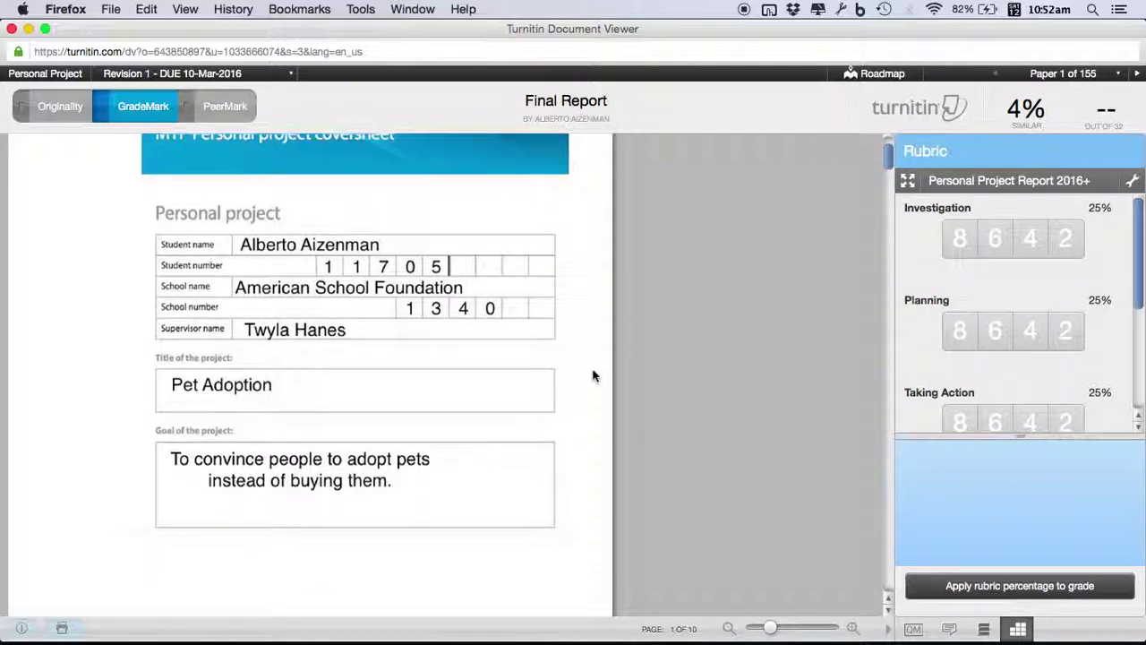
scroll(592, 376, down, 10)
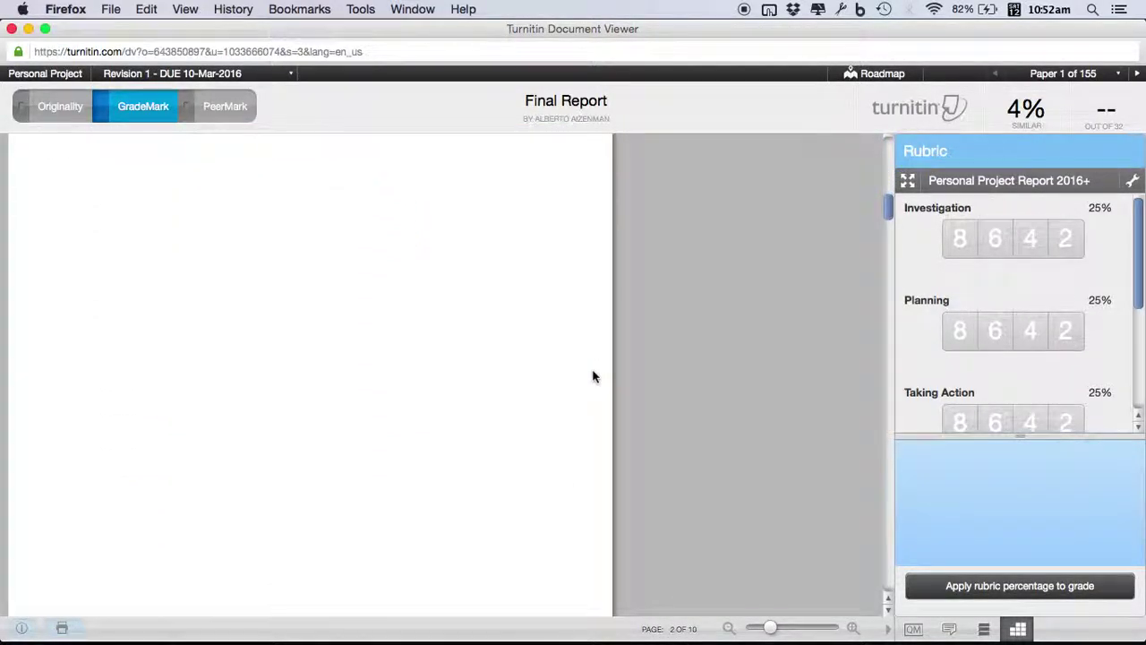
scroll(592, 376, down, 10)
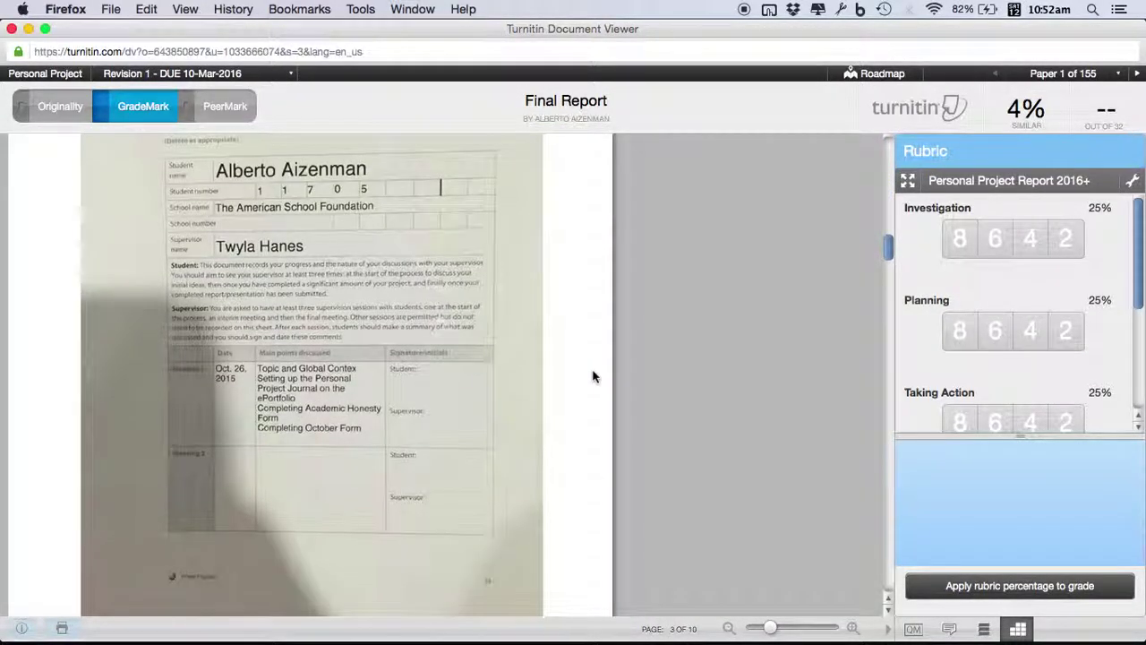
scroll(593, 379, down, 8)
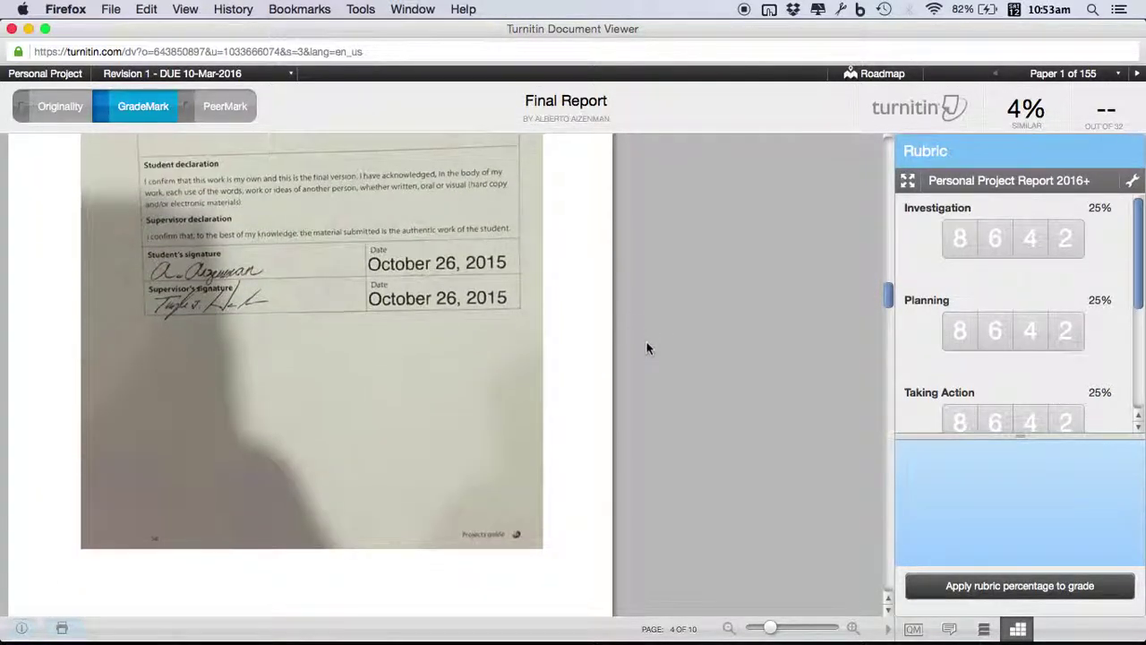
scroll(648, 348, down, 10)
scroll(648, 348, down, 5)
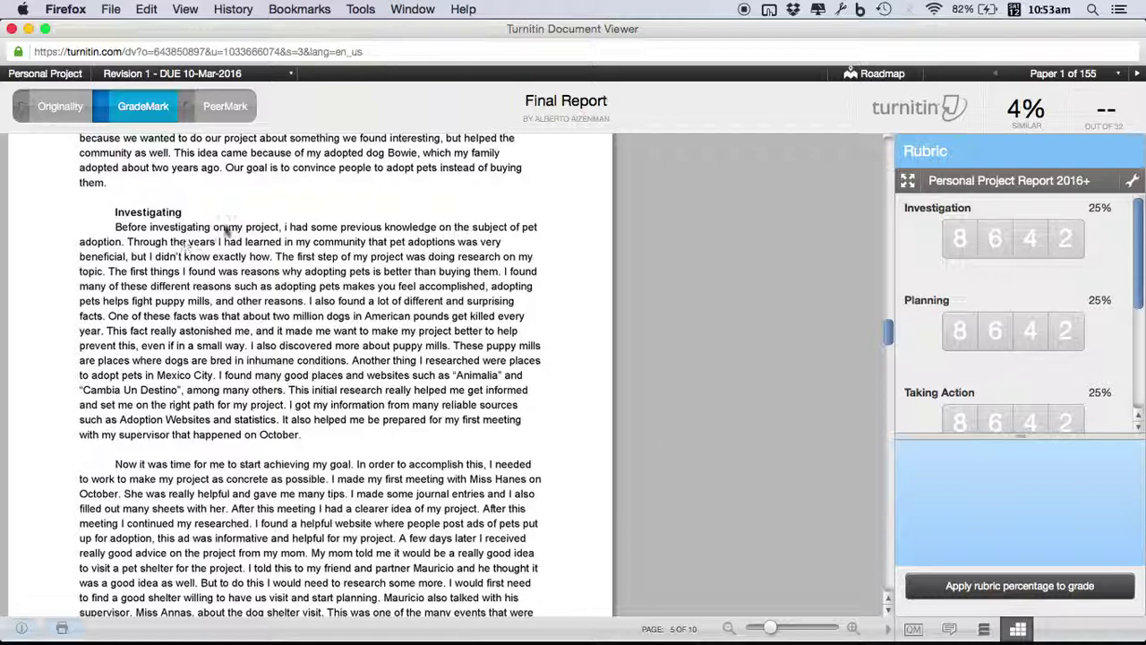
mouse_move(1056, 261)
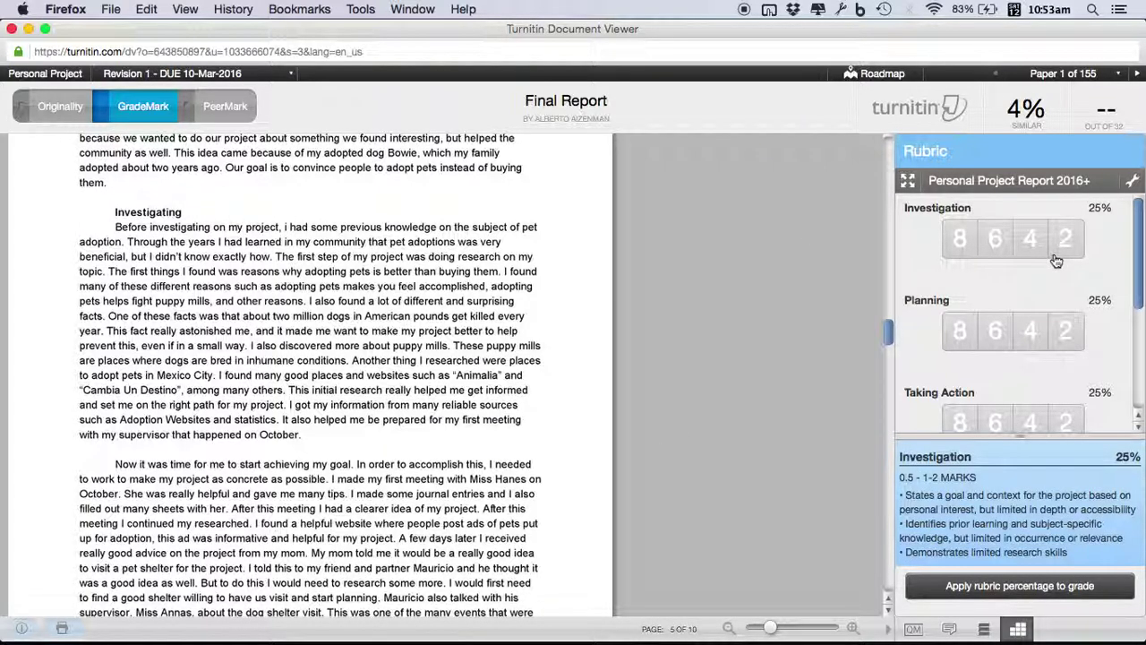
scroll(645, 312, down, 5)
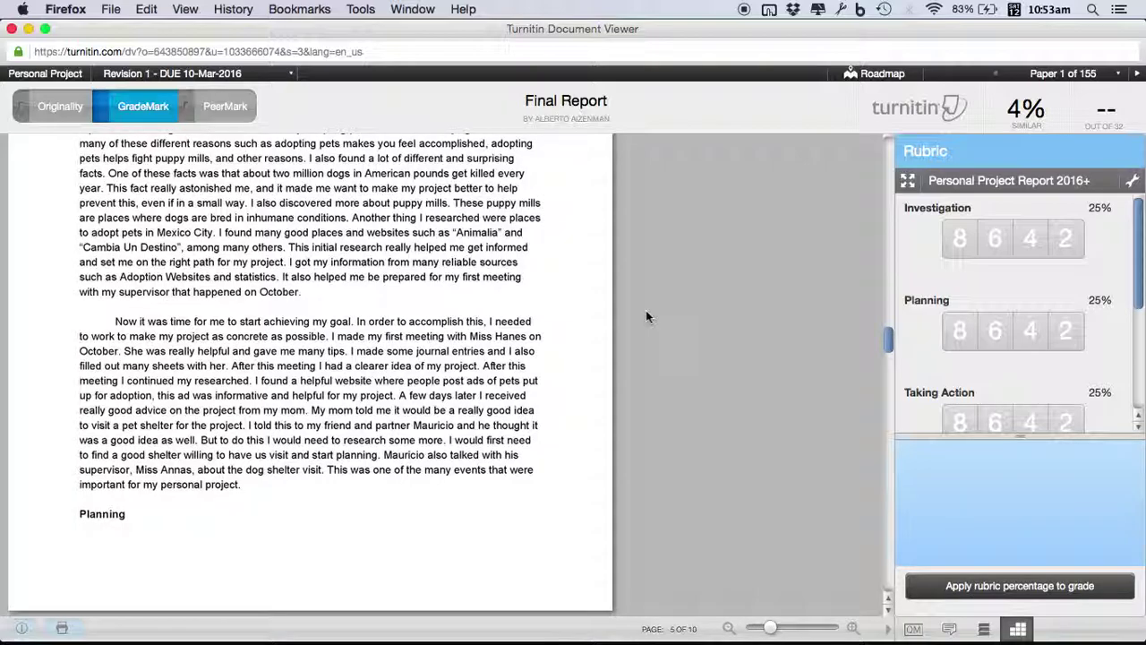
scroll(646, 315, down, 10)
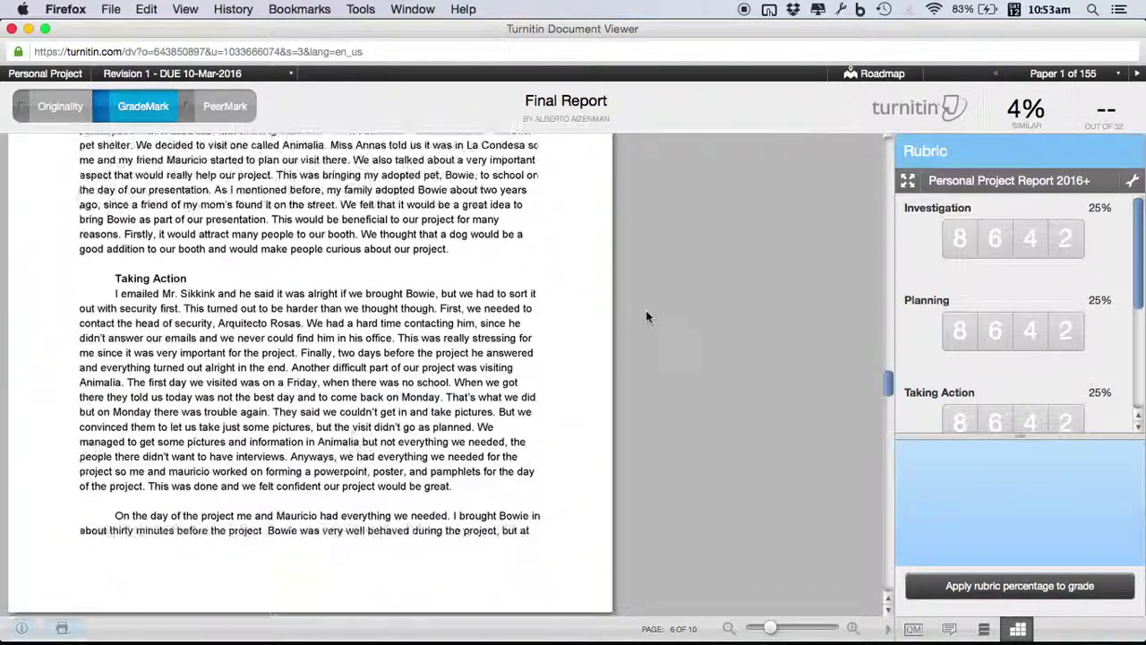
scroll(648, 316, down, 10)
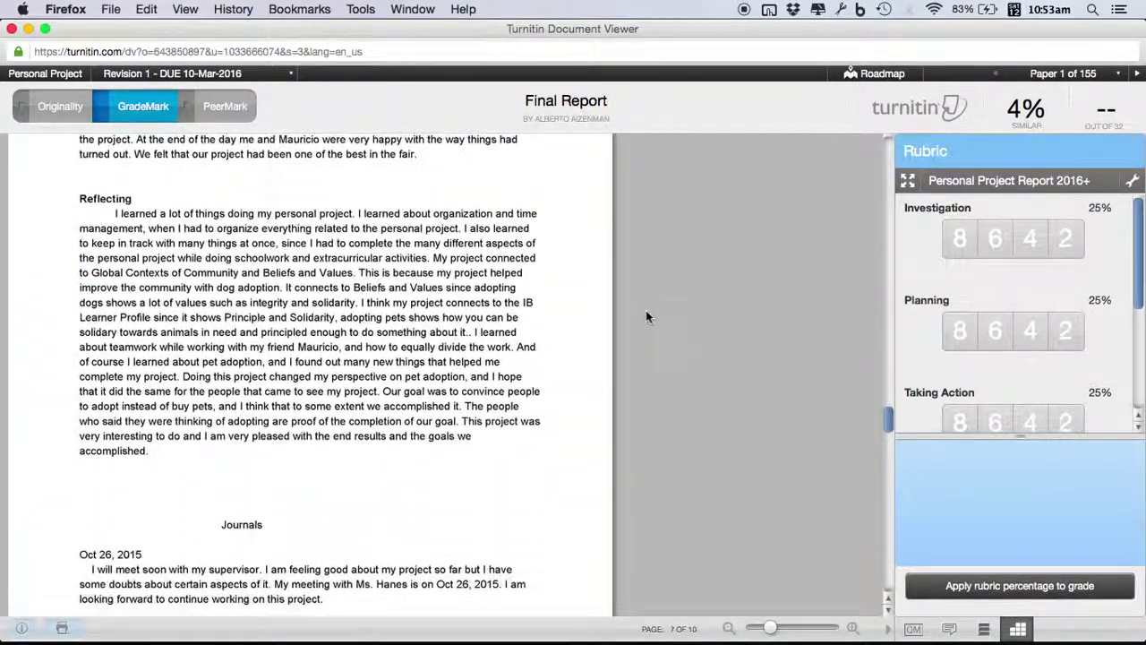
- Review the journal entries, bibliography and appendix photo at the end of the paper
scroll(645, 309, down, 3)
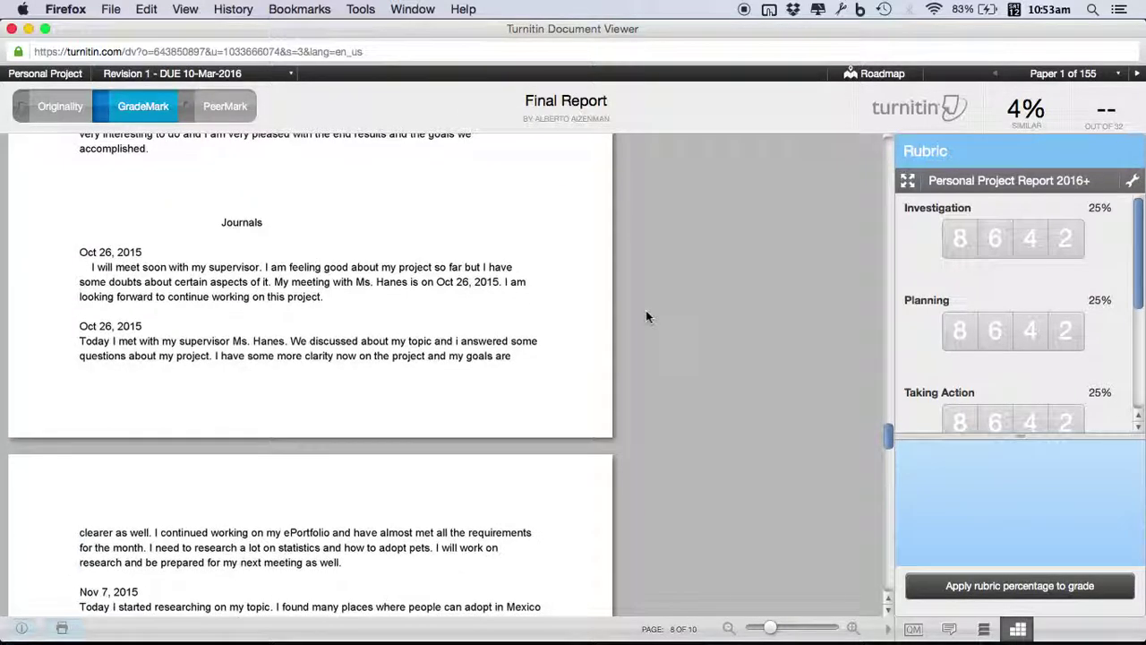
scroll(591, 387, down, 1)
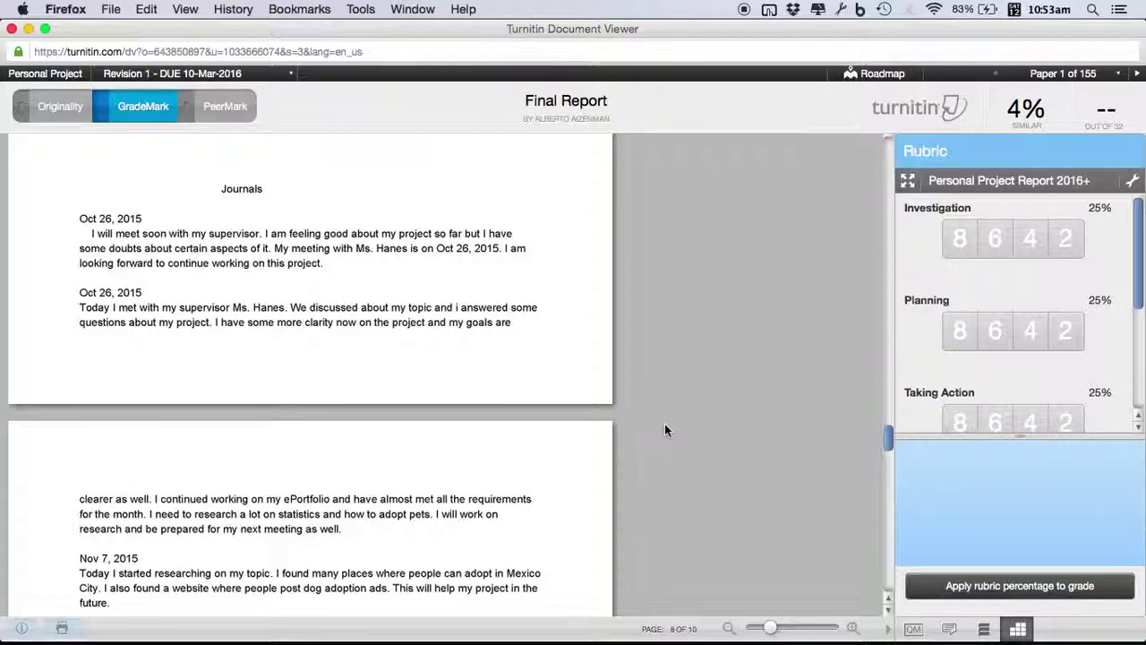
scroll(665, 431, down, 10)
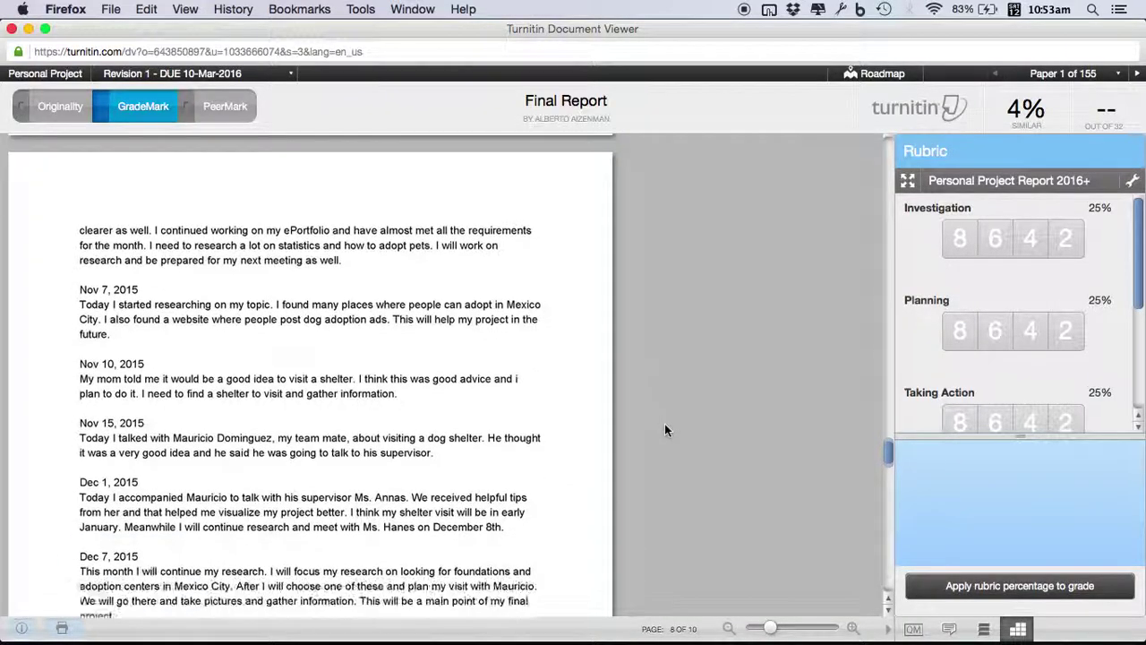
scroll(664, 431, down, 8)
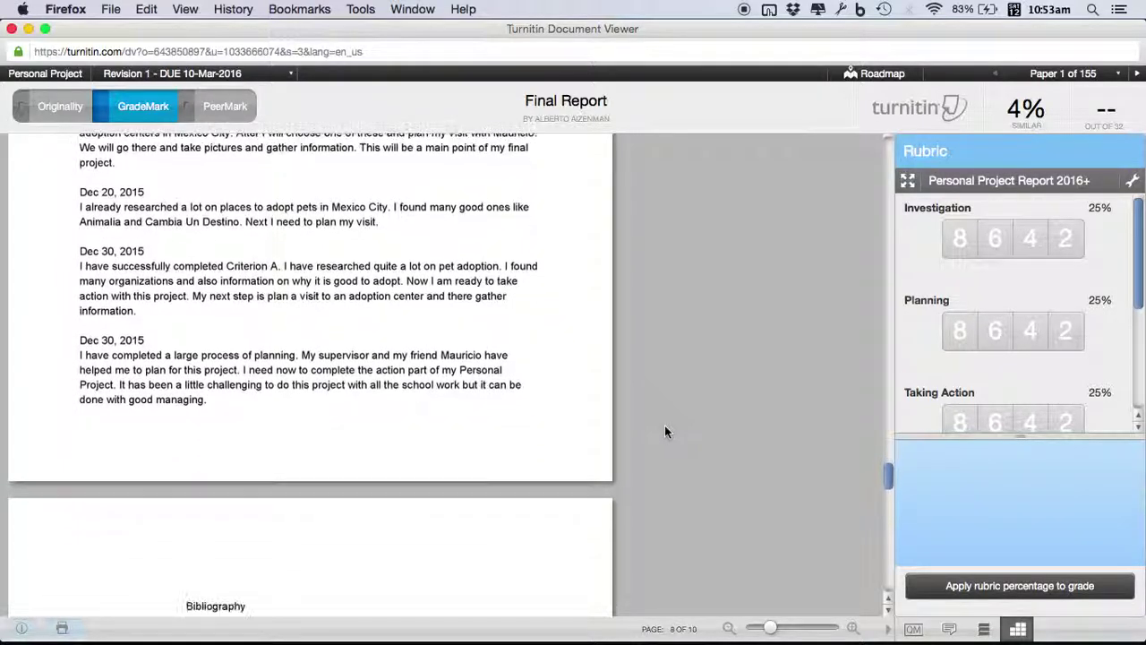
scroll(664, 431, down, 4)
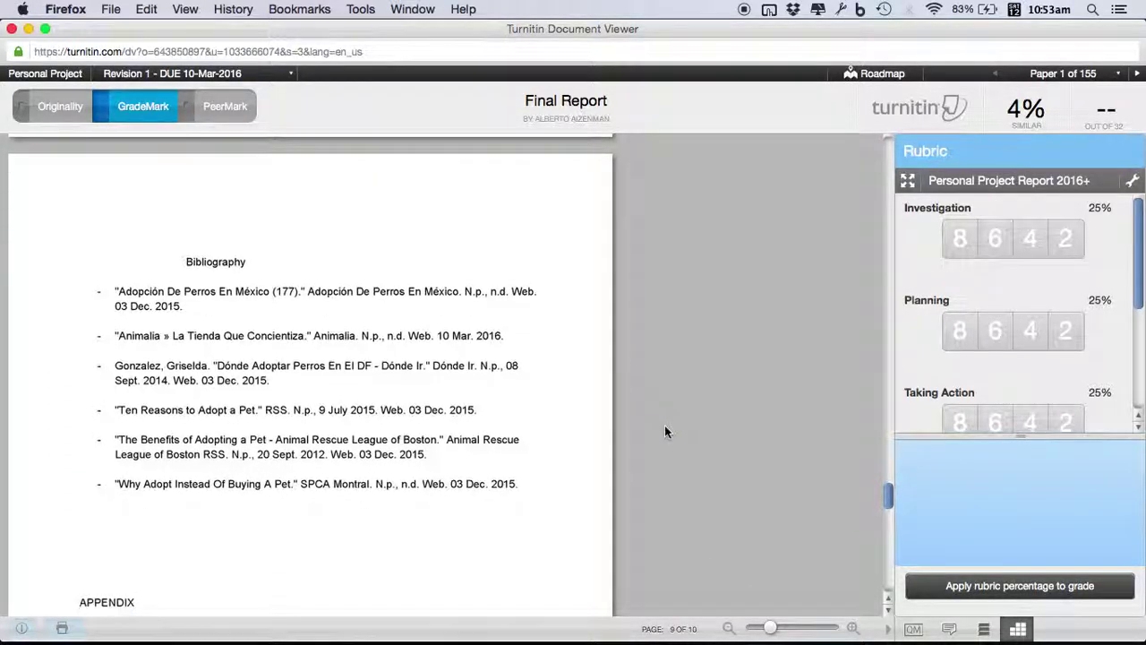
scroll(665, 431, up, 1)
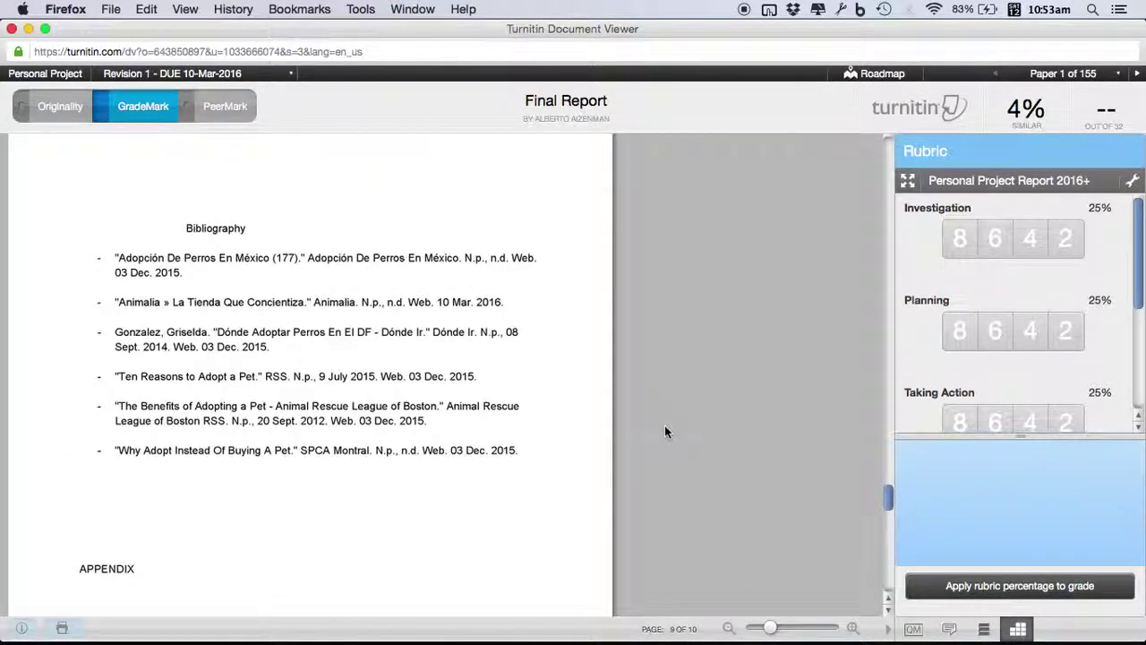
scroll(665, 431, down, 1)
scroll(615, 403, down, 9)
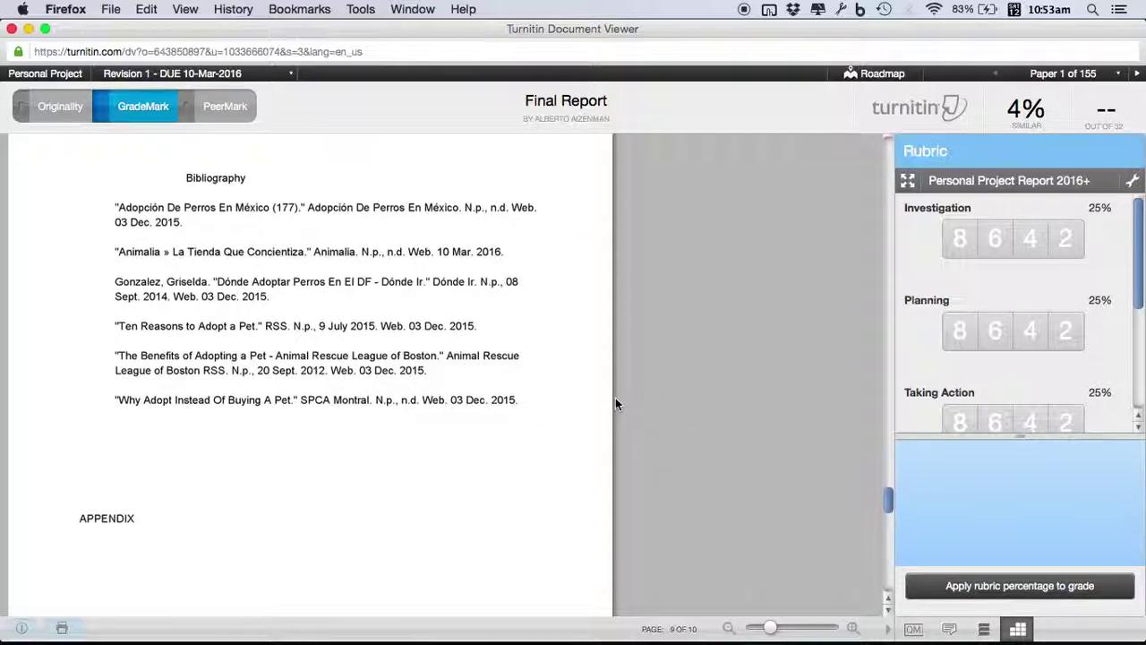
scroll(615, 403, down, 8)
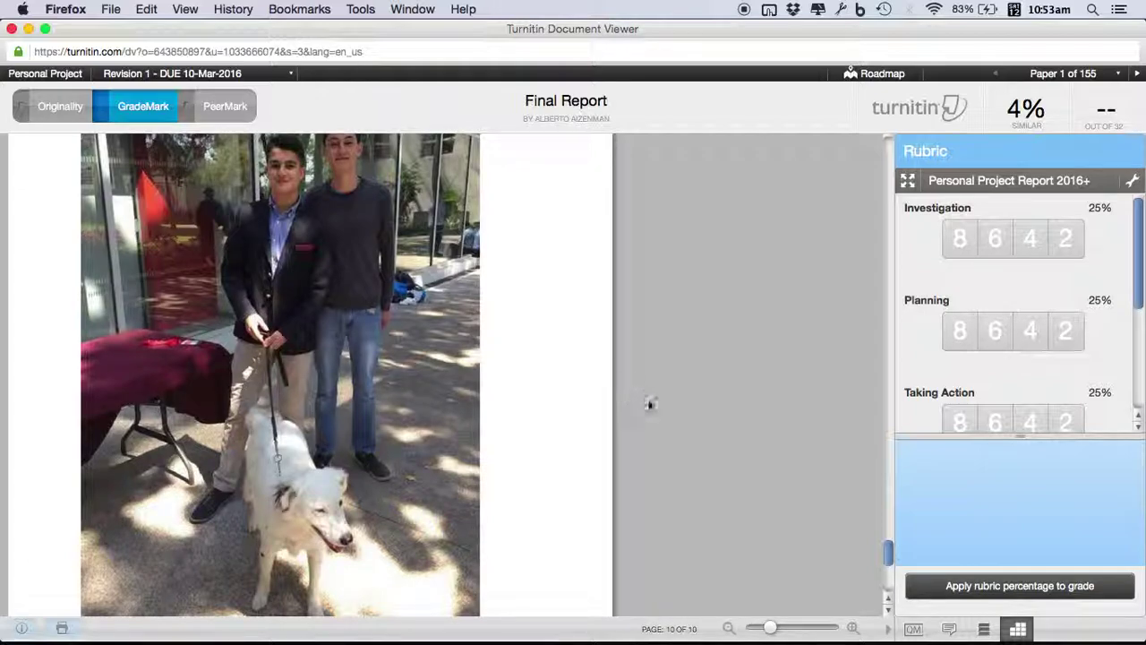
- Return to the Investigating section of the report and enlarge the page for easier reading
scroll(649, 405, up, 20)
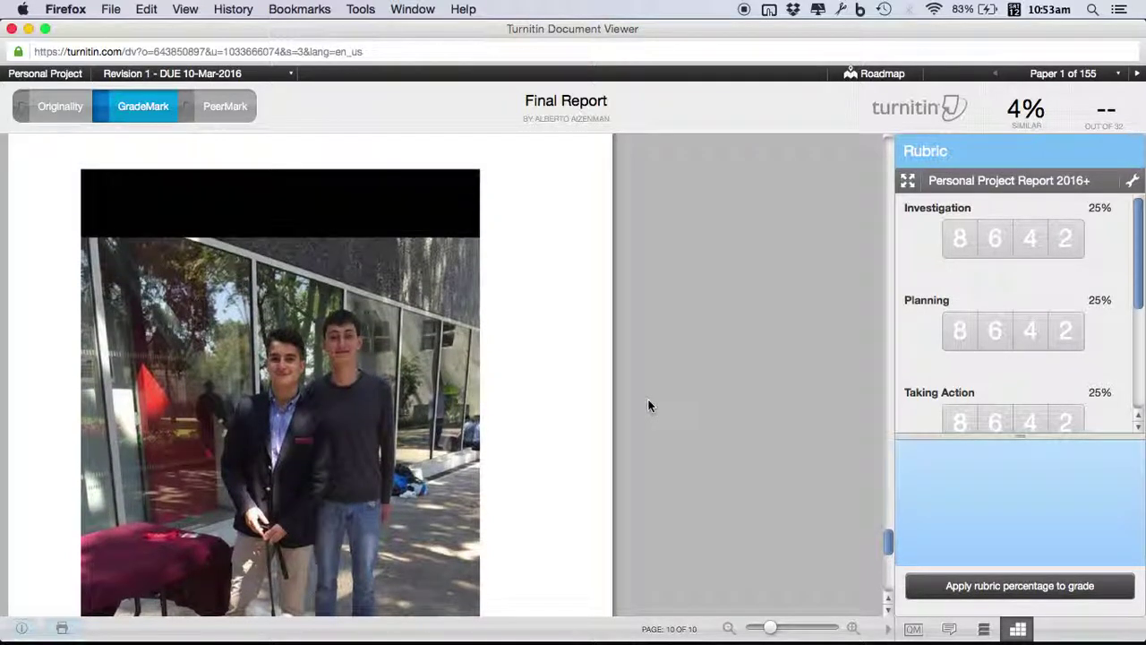
scroll(649, 405, up, 20)
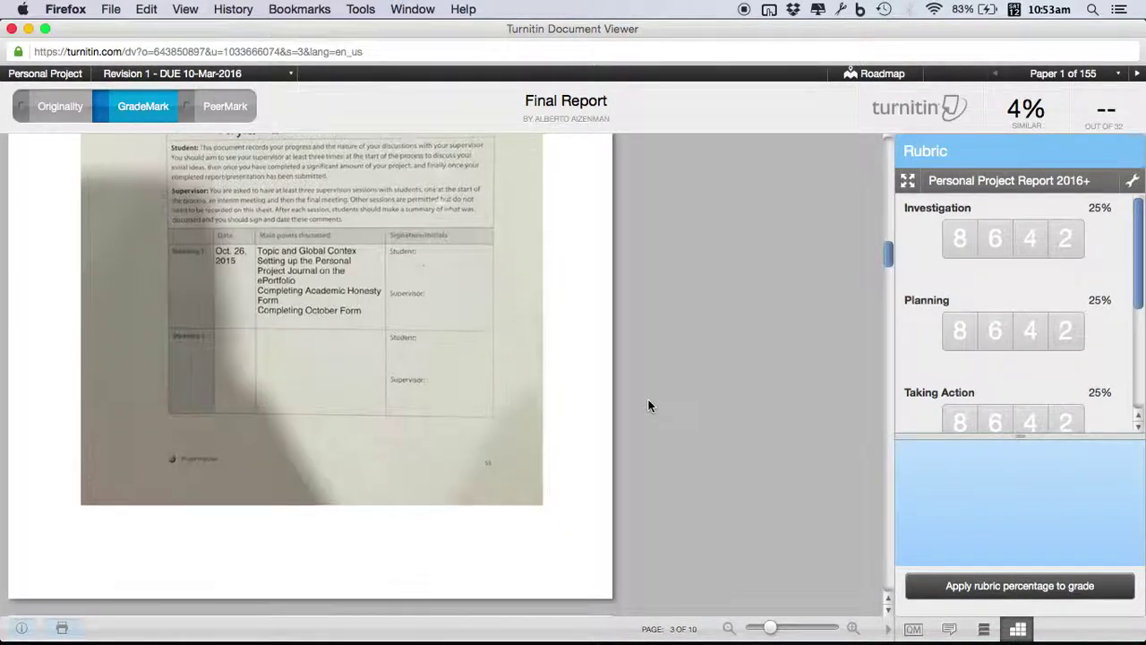
scroll(649, 408, down, 8)
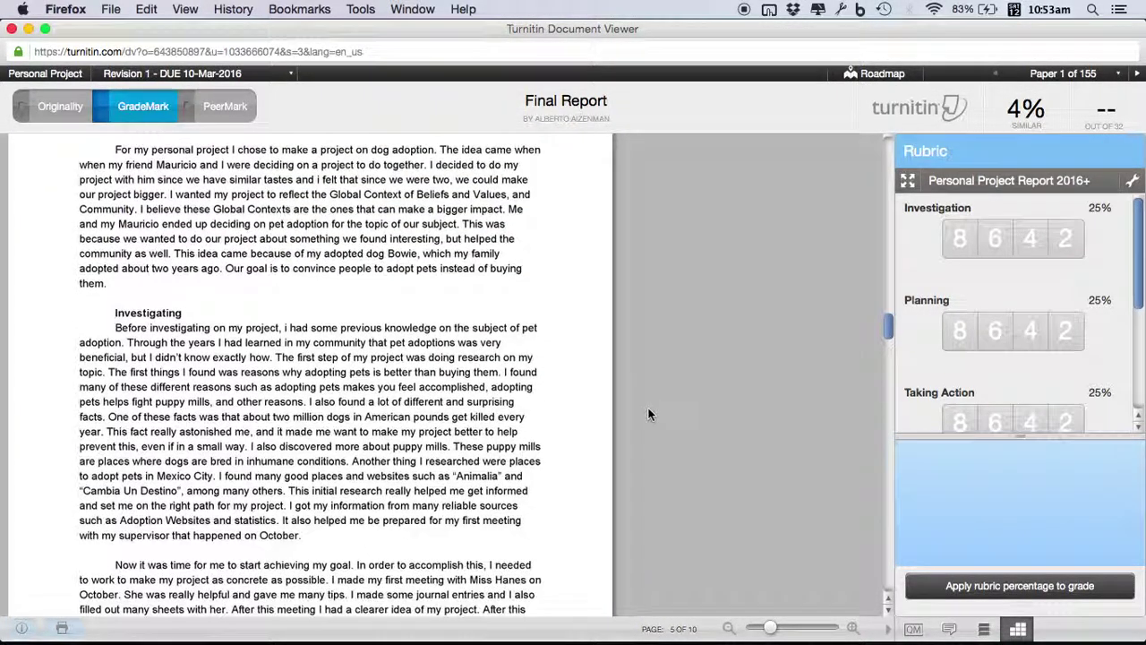
scroll(649, 413, down, 3)
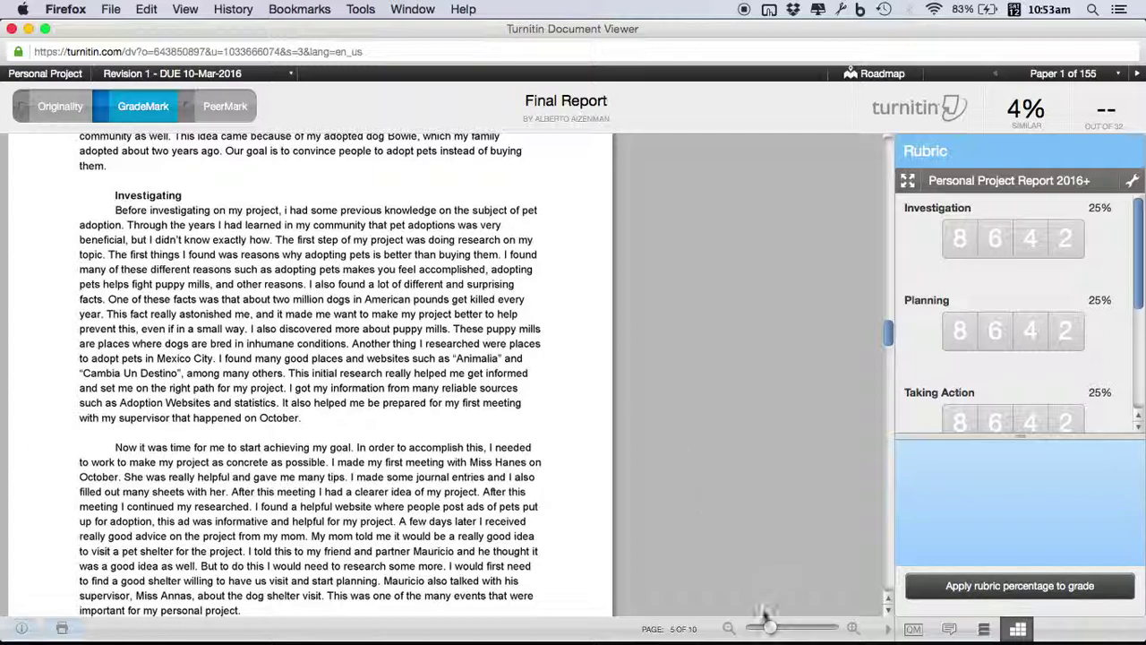
drag(769, 624, 776, 630)
scroll(575, 368, down, 10)
scroll(575, 368, down, 2)
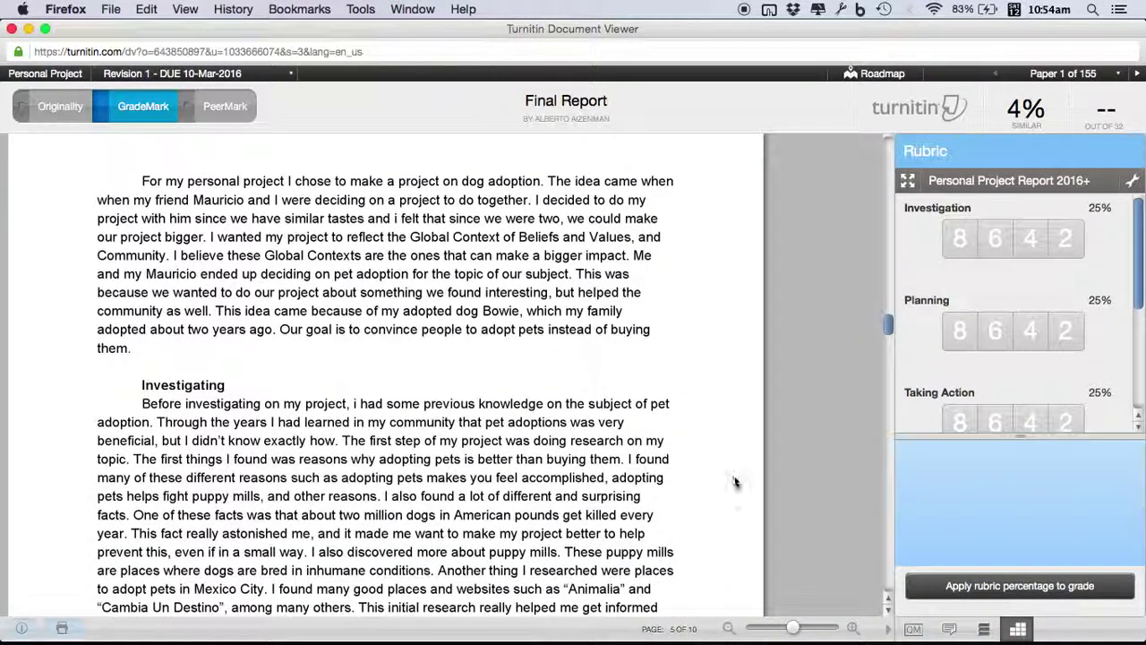
drag(796, 628, 761, 626)
scroll(543, 445, down, 5)
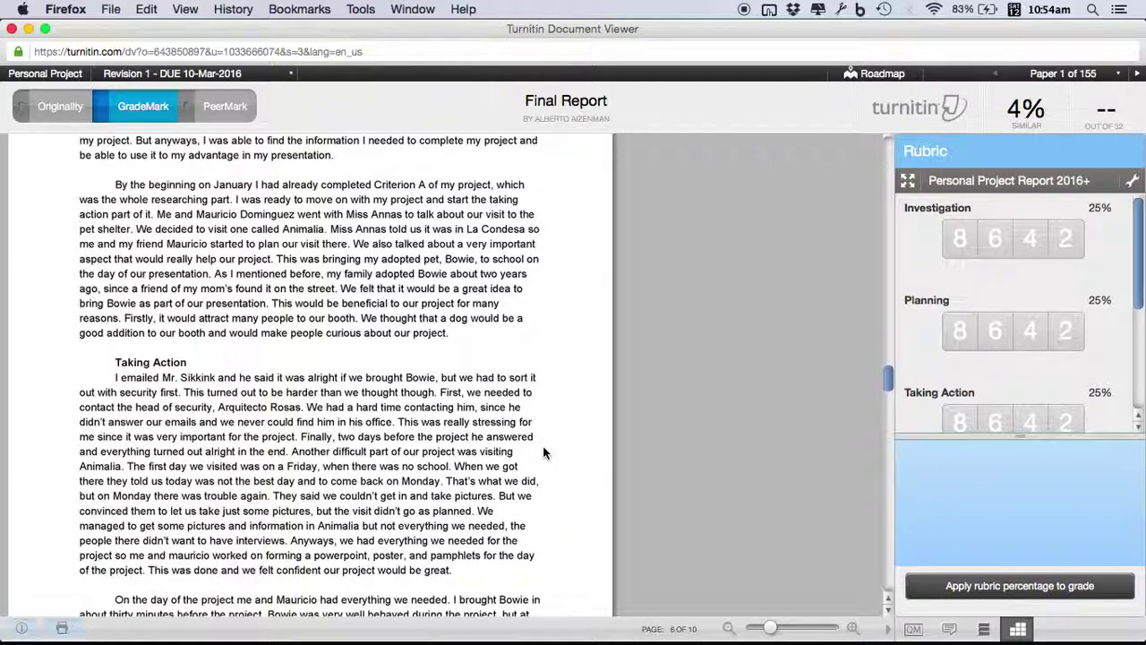
drag(772, 627, 792, 627)
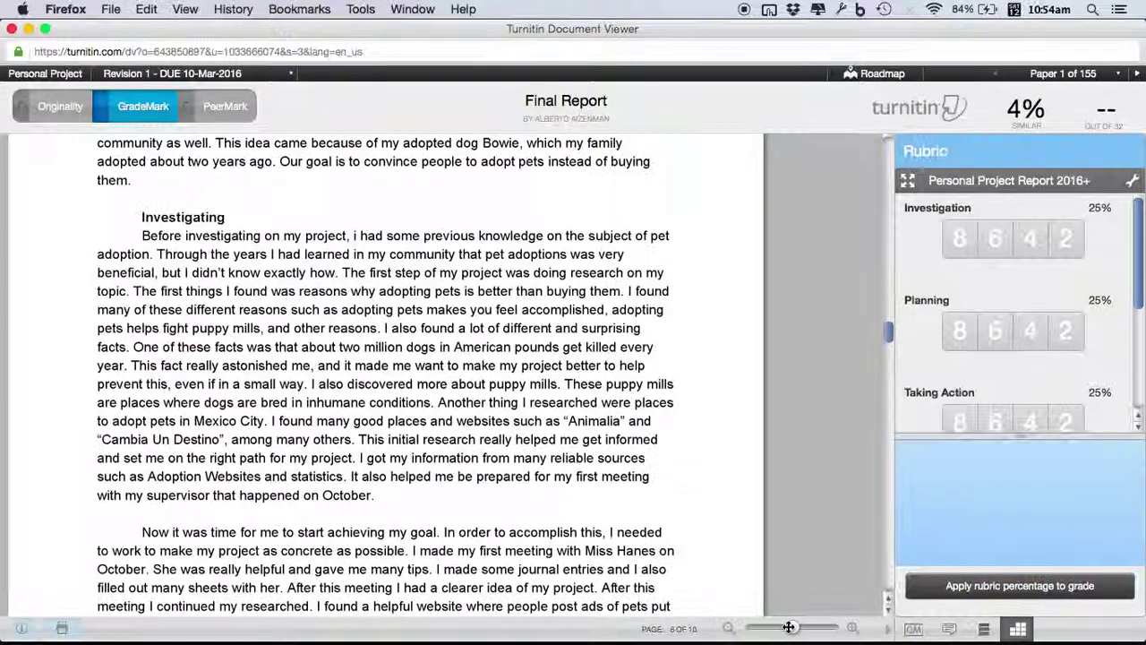
- Compare the Investigation level descriptors and score that criterion 8 in the rubric
scroll(581, 464, down, 1)
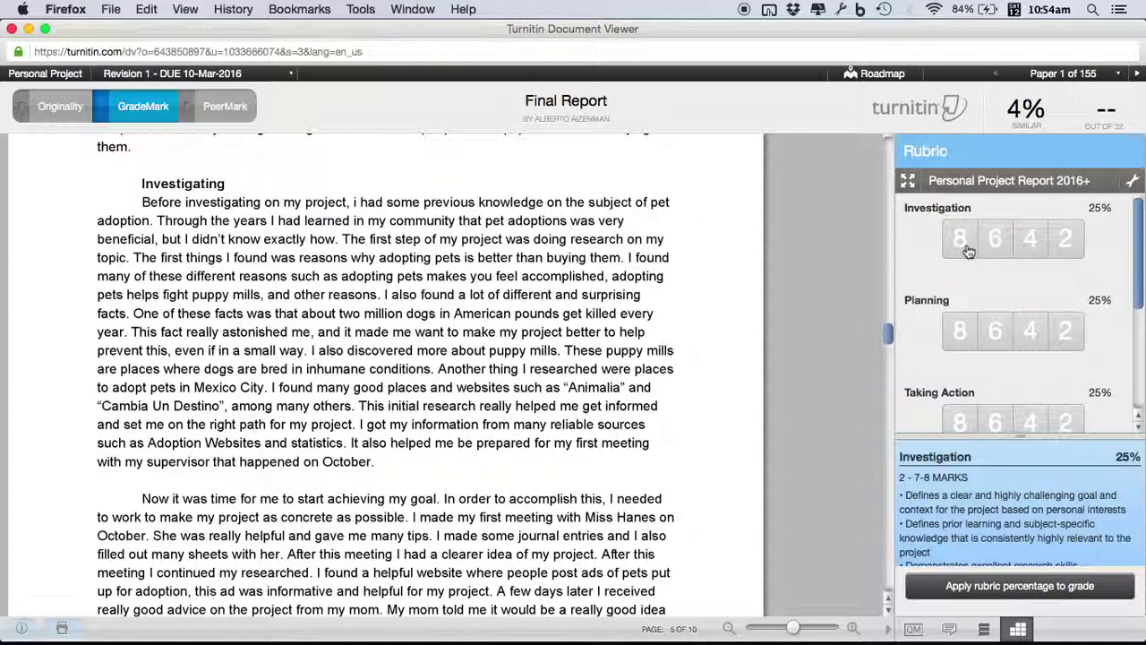
mouse_move(1037, 249)
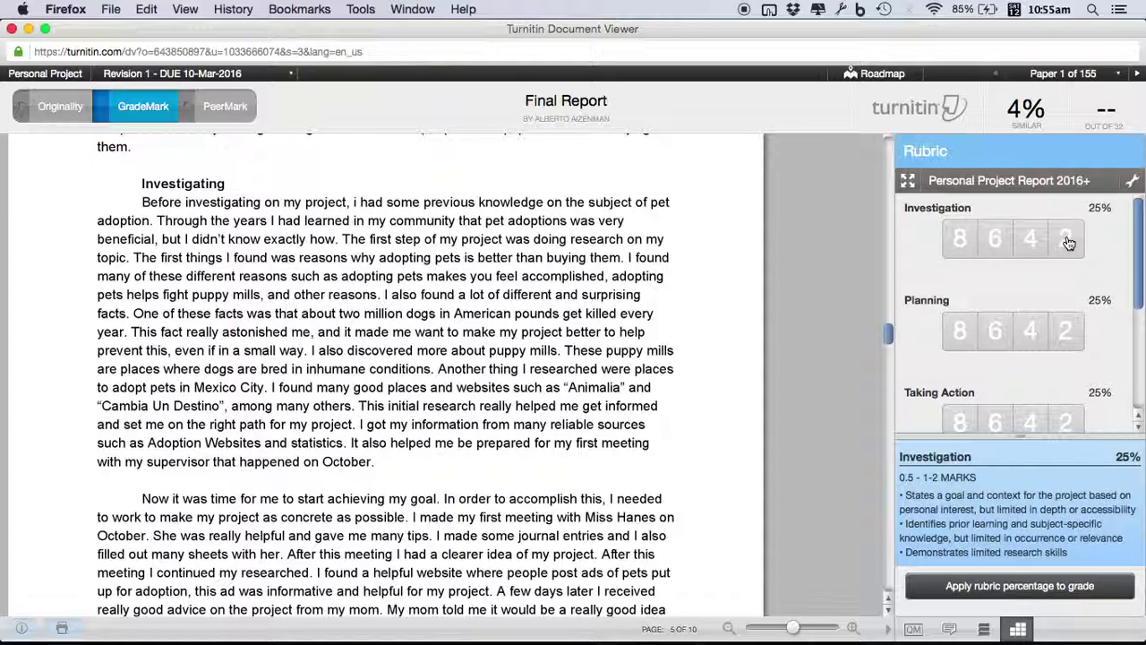
click(967, 250)
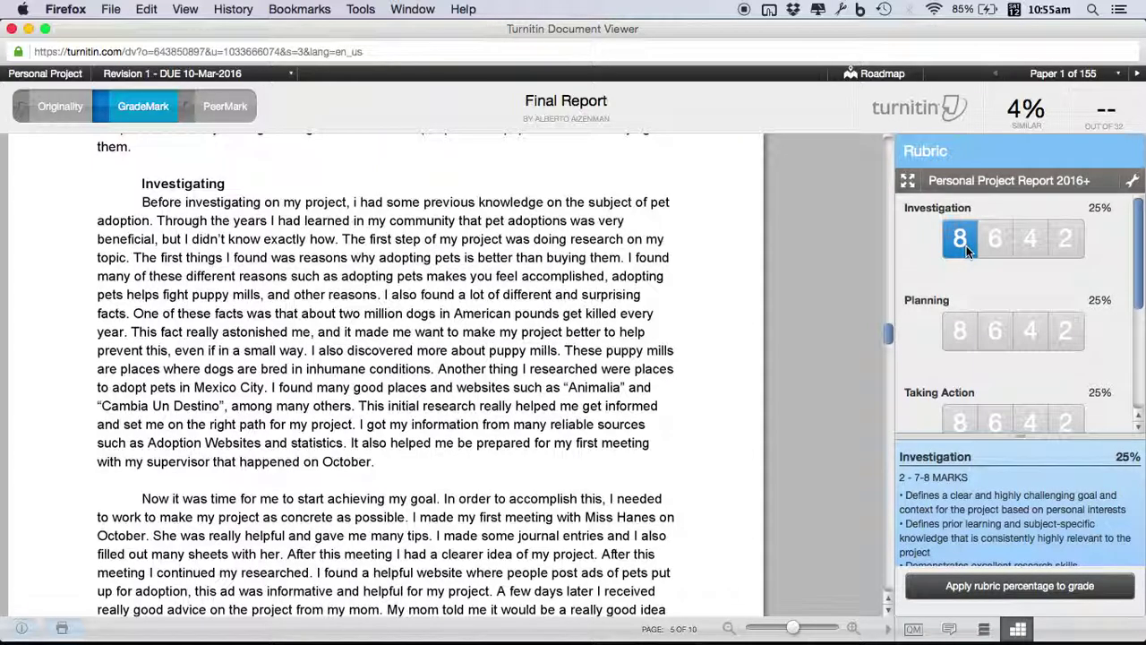
- Read the report's planning content up to the Taking Action section and score the Planning criterion 4 in the rubric
scroll(627, 376, down, 5)
scroll(625, 380, down, 12)
scroll(625, 380, down, 3)
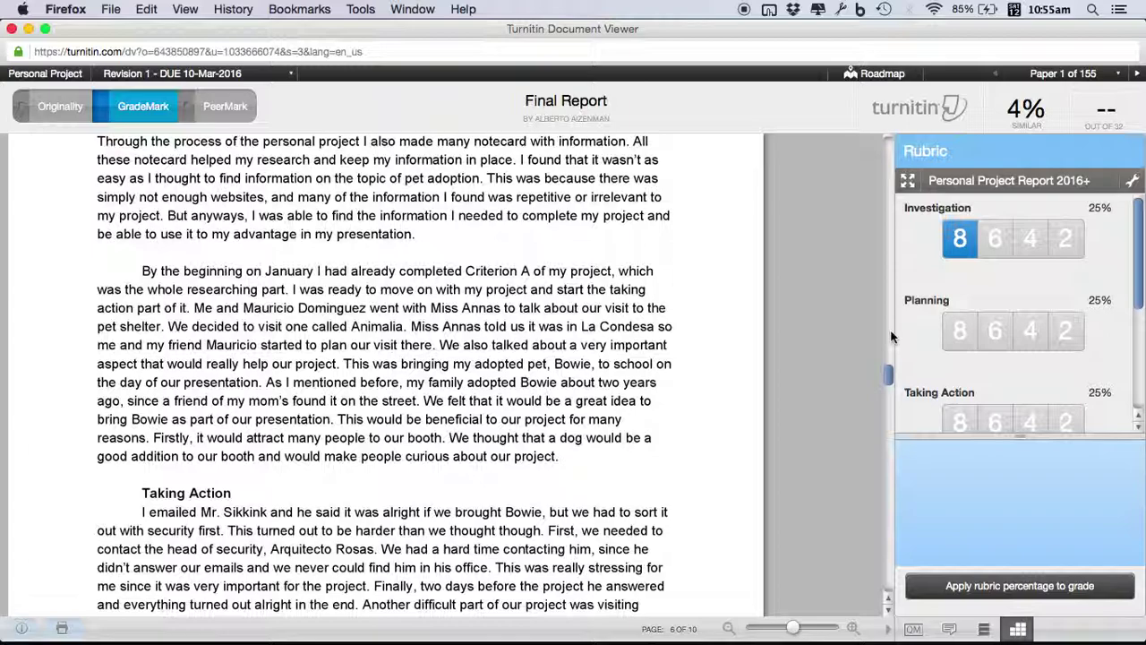
mouse_move(1030, 336)
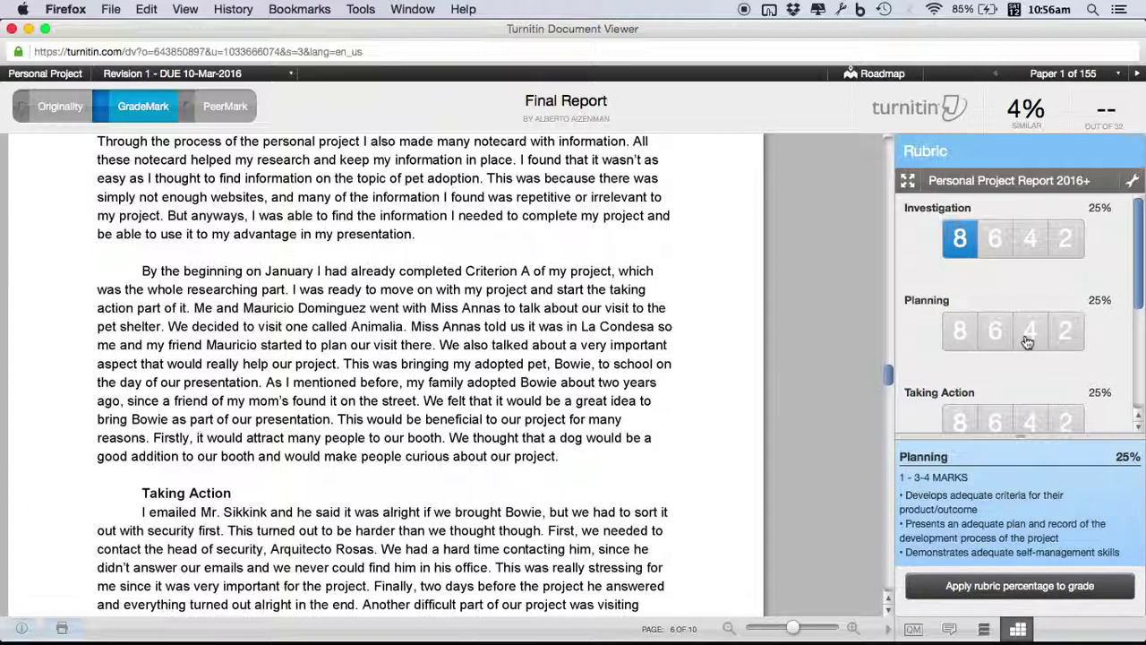
click(1028, 341)
- Read through the Taking Action section of the report and score that criterion 6 in the rubric
scroll(514, 327, down, 3)
scroll(514, 327, down, 8)
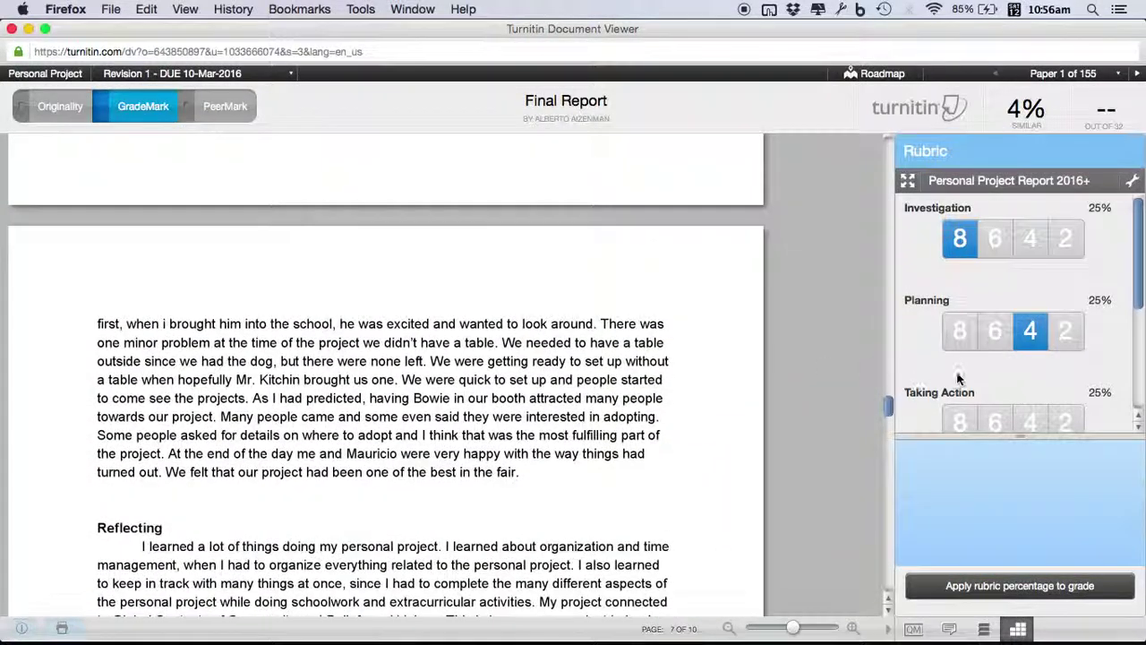
scroll(957, 376, down, 2)
click(995, 307)
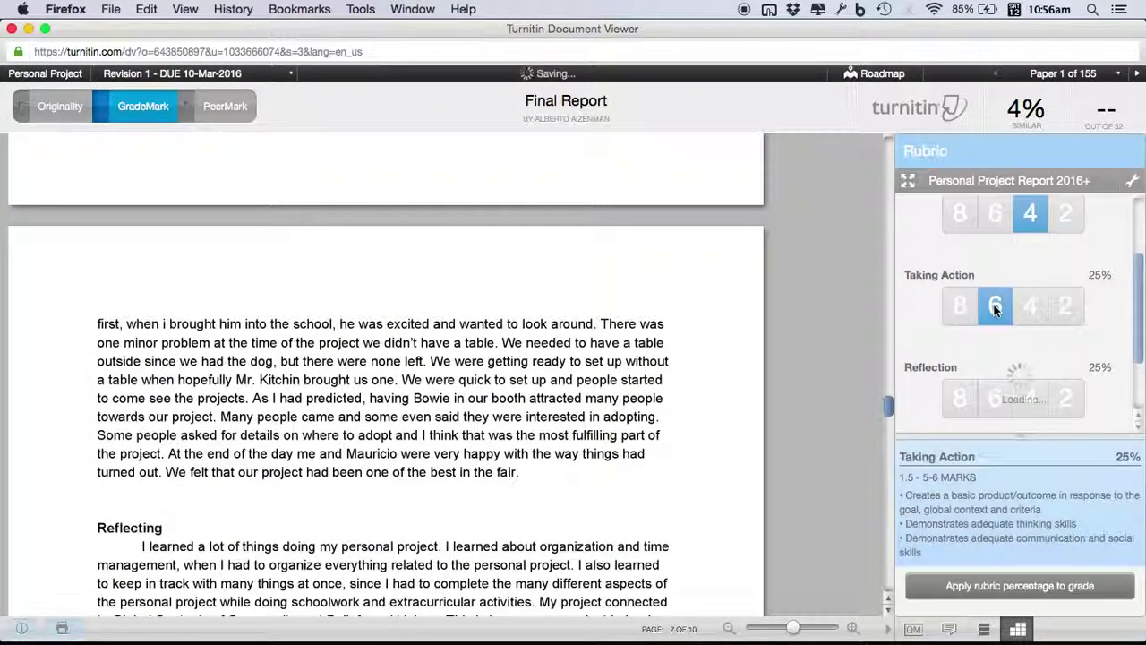
- Read the Reflecting section, compare the Reflection level descriptors and score that criterion 4 in the rubric
scroll(509, 426, down, 4)
scroll(509, 424, down, 4)
scroll(598, 444, up, 1)
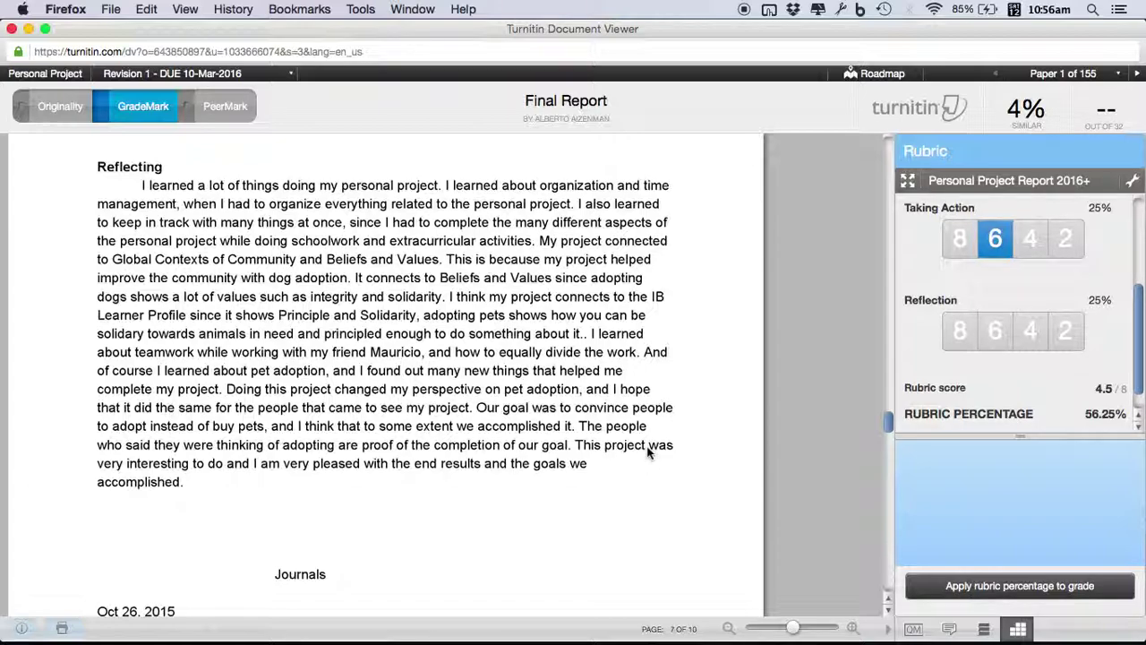
mouse_move(1031, 335)
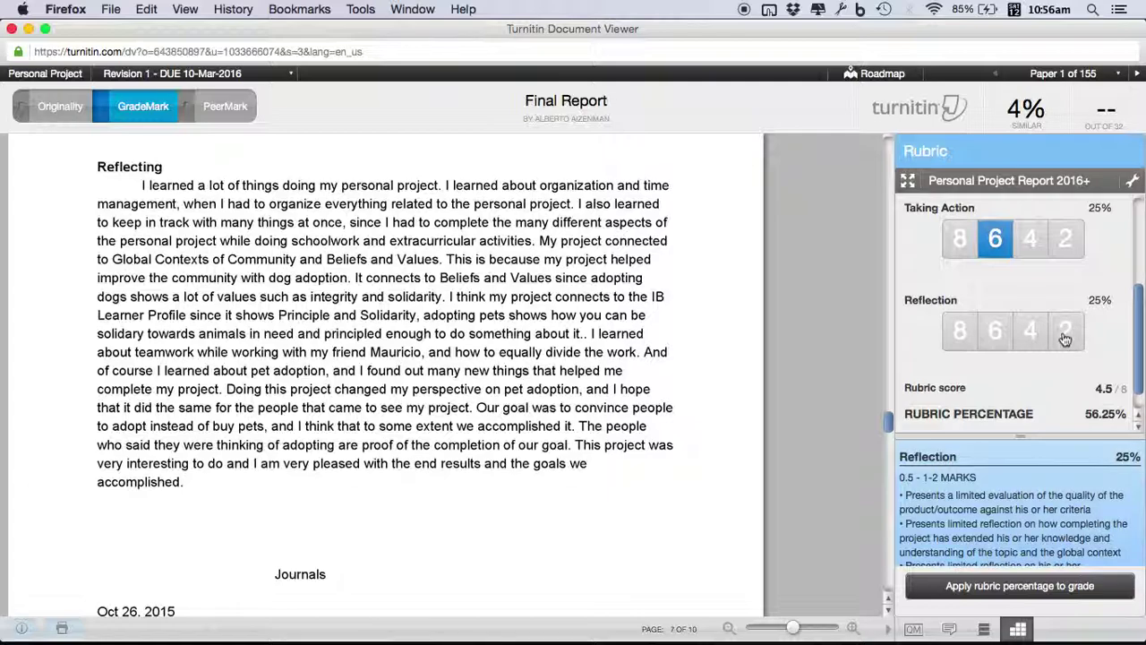
click(1031, 332)
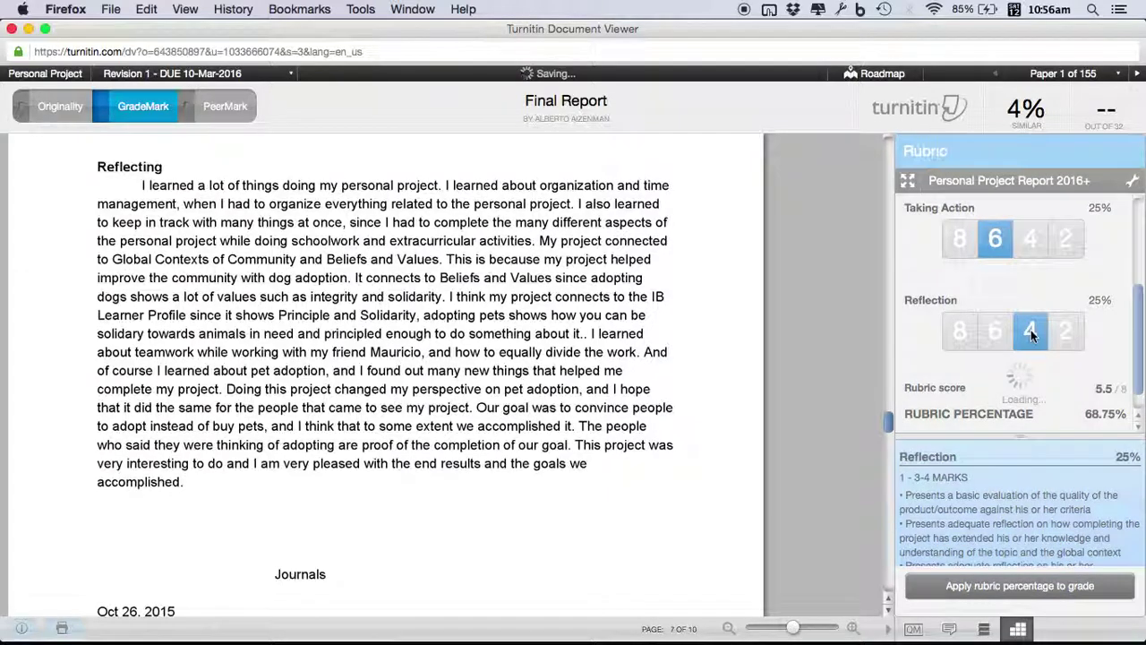
- Check the scores selected for the rubric criteria and apply the rubric percentage to the paper's grade
scroll(999, 368, down, 1)
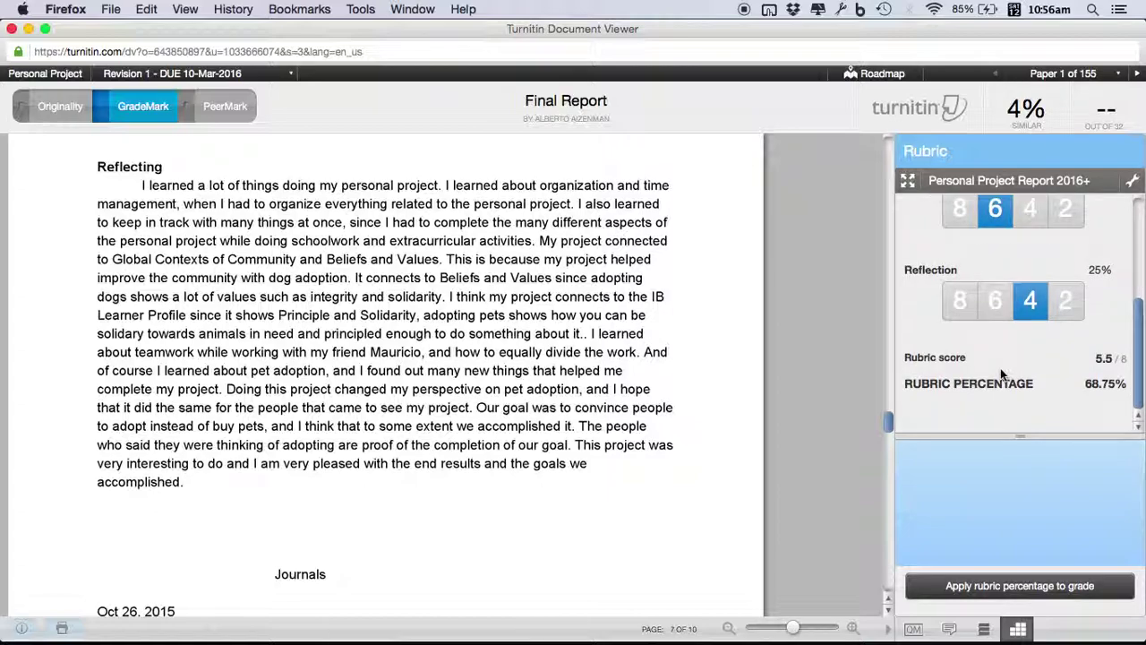
scroll(1001, 374, up, 3)
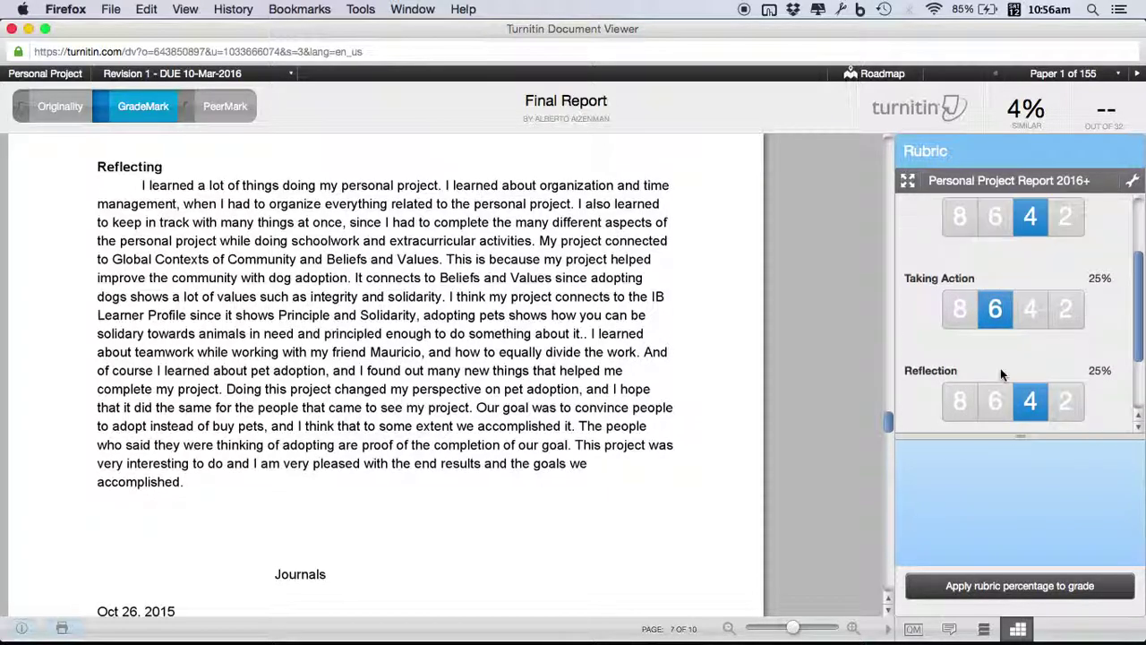
scroll(1000, 368, up, 1)
scroll(1000, 368, up, 1)
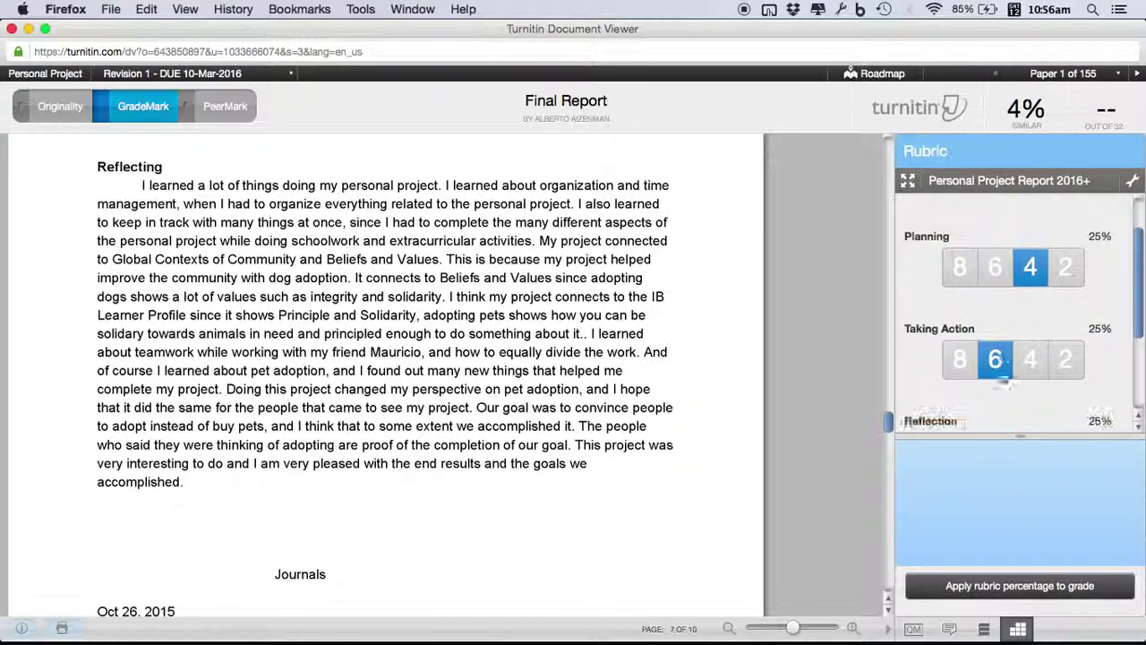
scroll(1000, 368, down, 5)
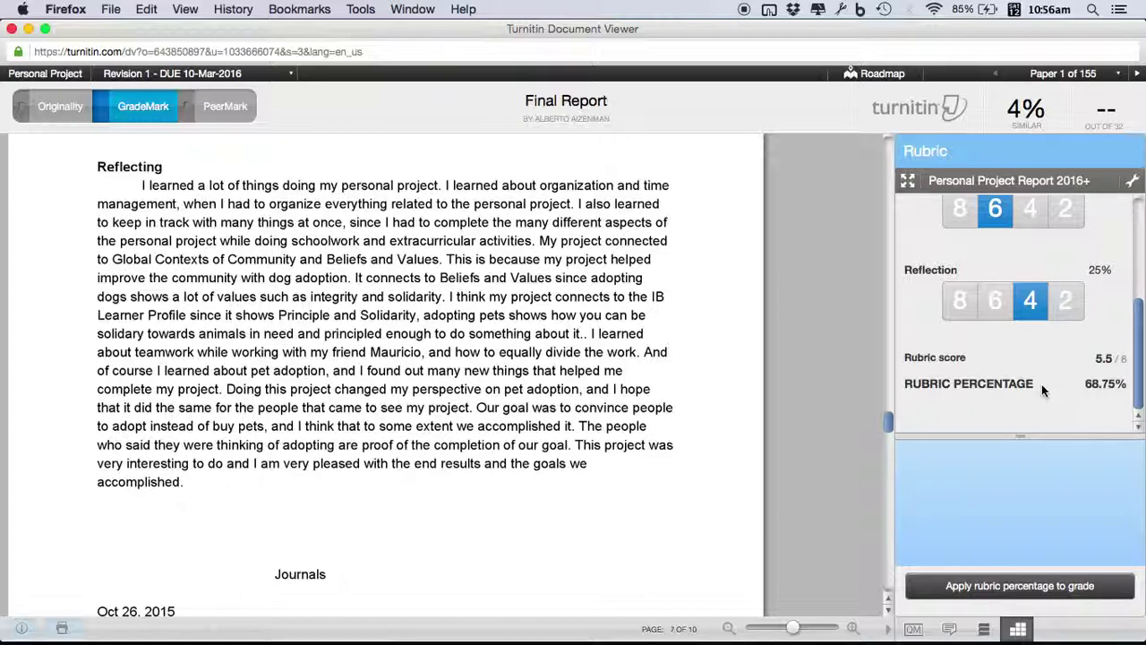
click(1015, 594)
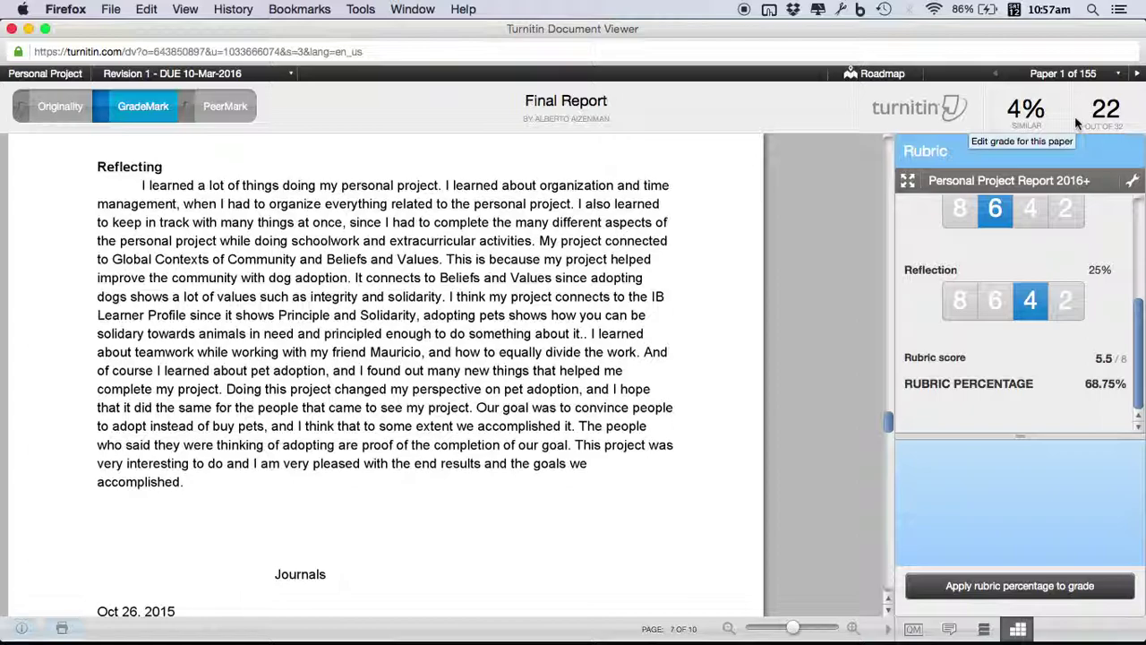
- Recheck the Investigation score in the rubric and manually set the paper's overall grade to 21
scroll(1014, 267, up, 2)
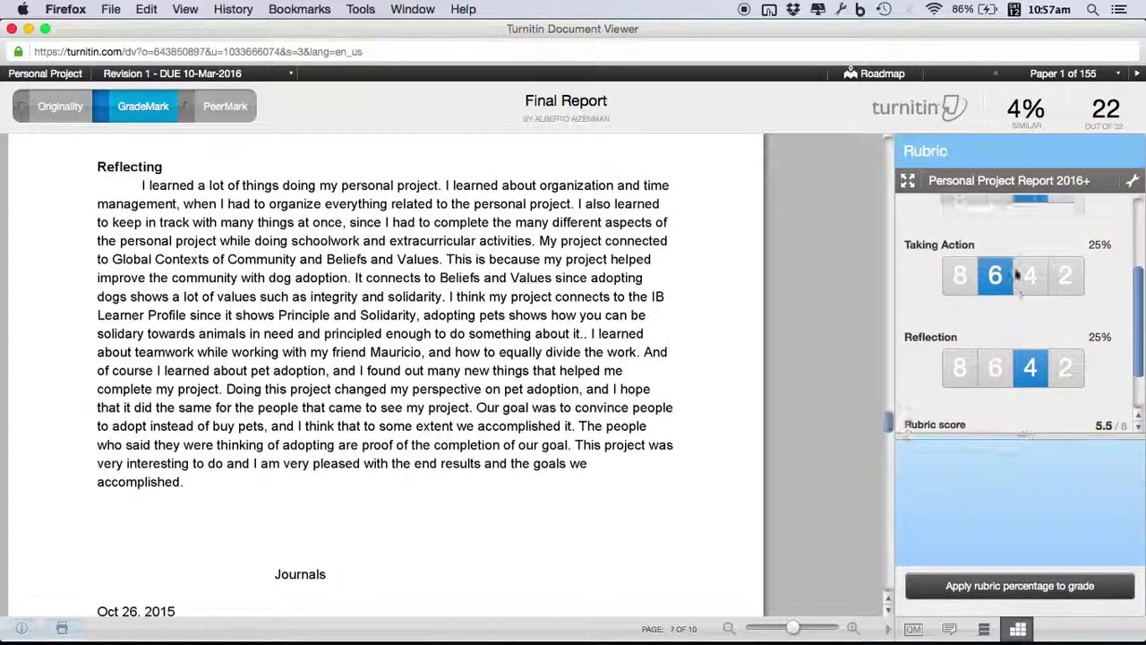
scroll(1016, 274, up, 4)
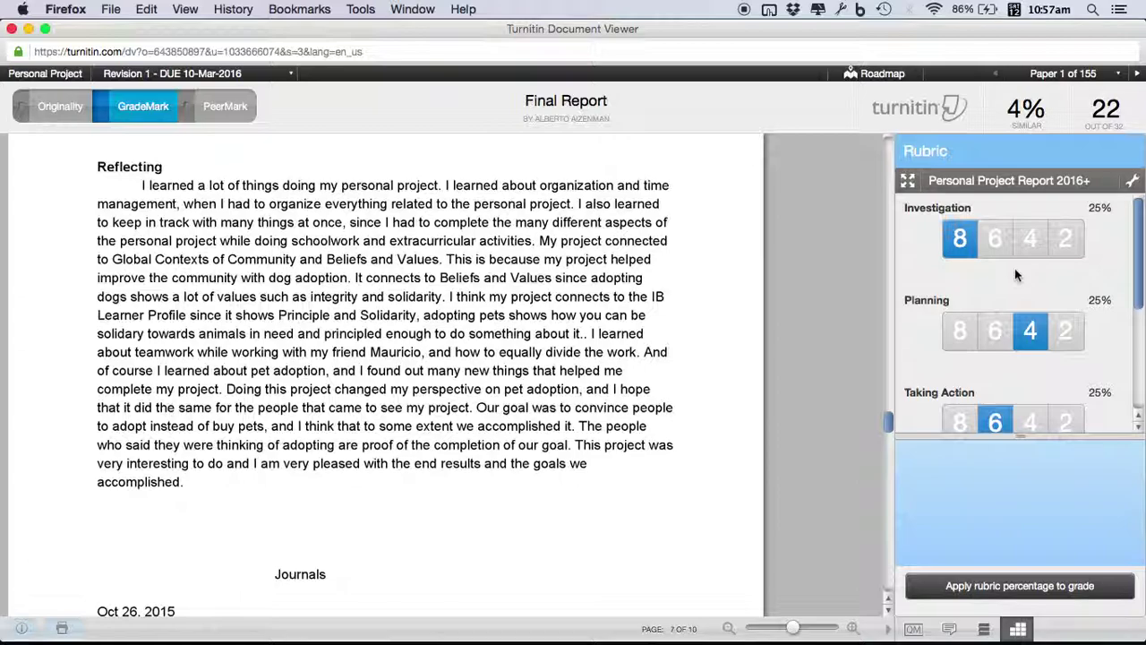
mouse_move(961, 247)
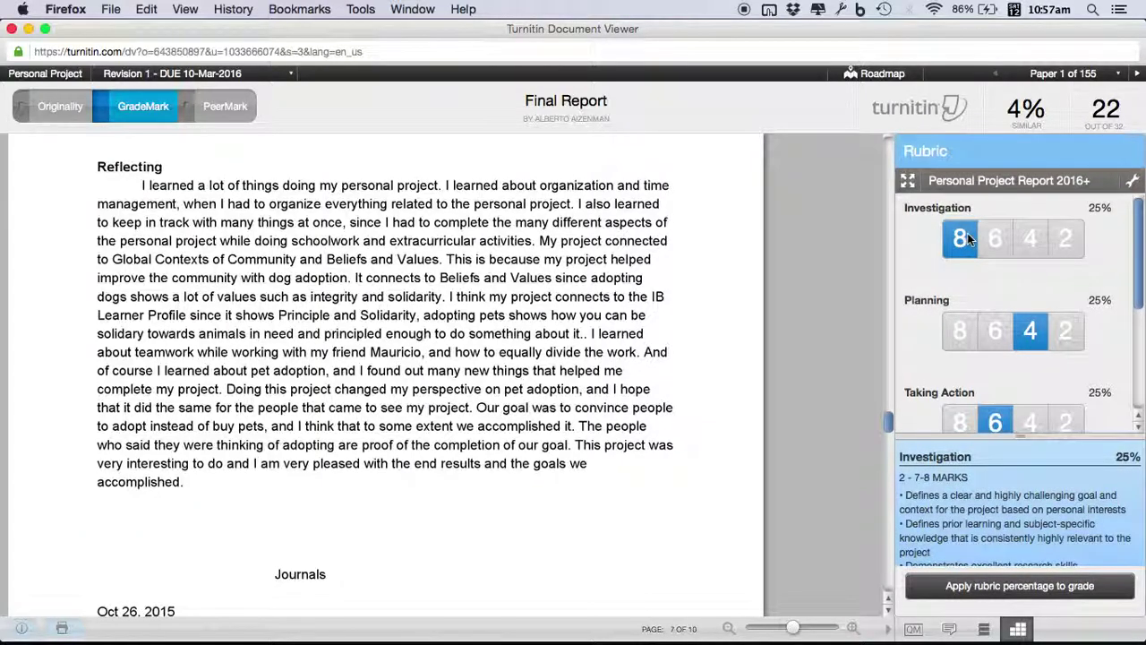
click(967, 235)
click(1108, 107)
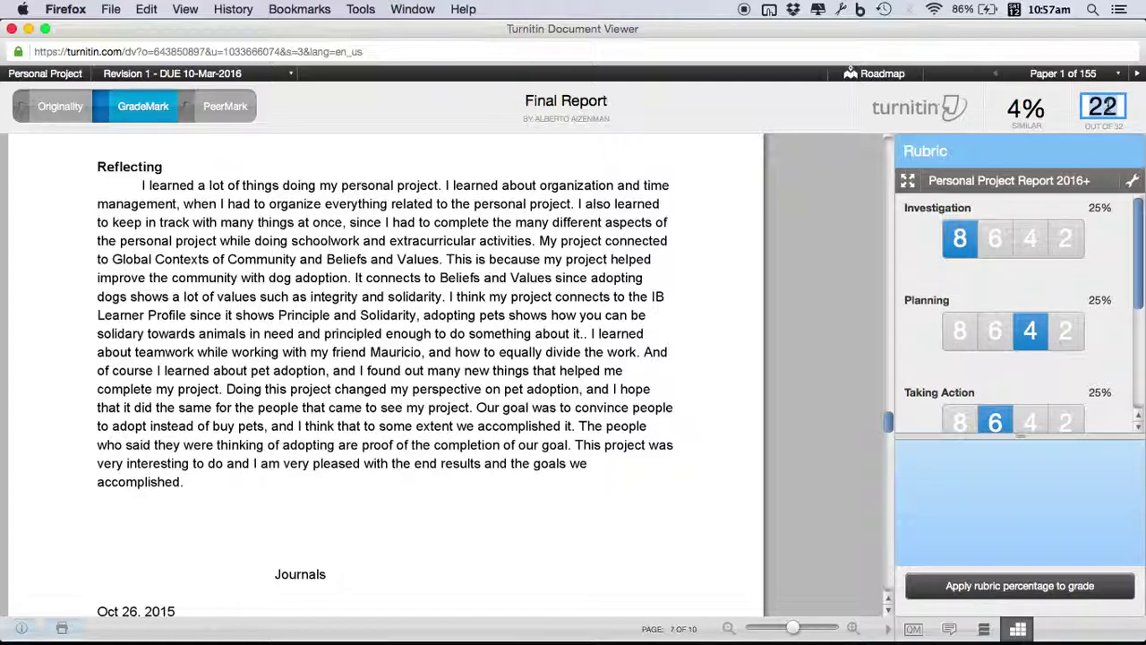
key(BackSpace)
key(BackSpace)
text(21)
click(868, 194)
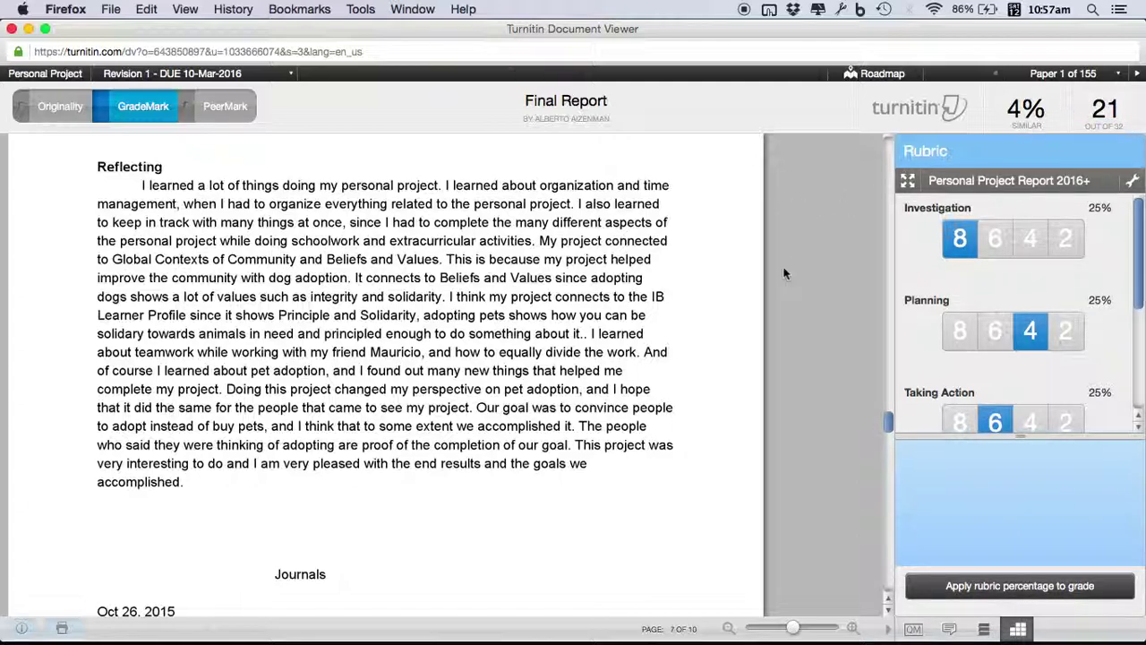
- Browse the list of submitted papers and open the one titled Personal Project Reflection near its end
mouse_move(994, 228)
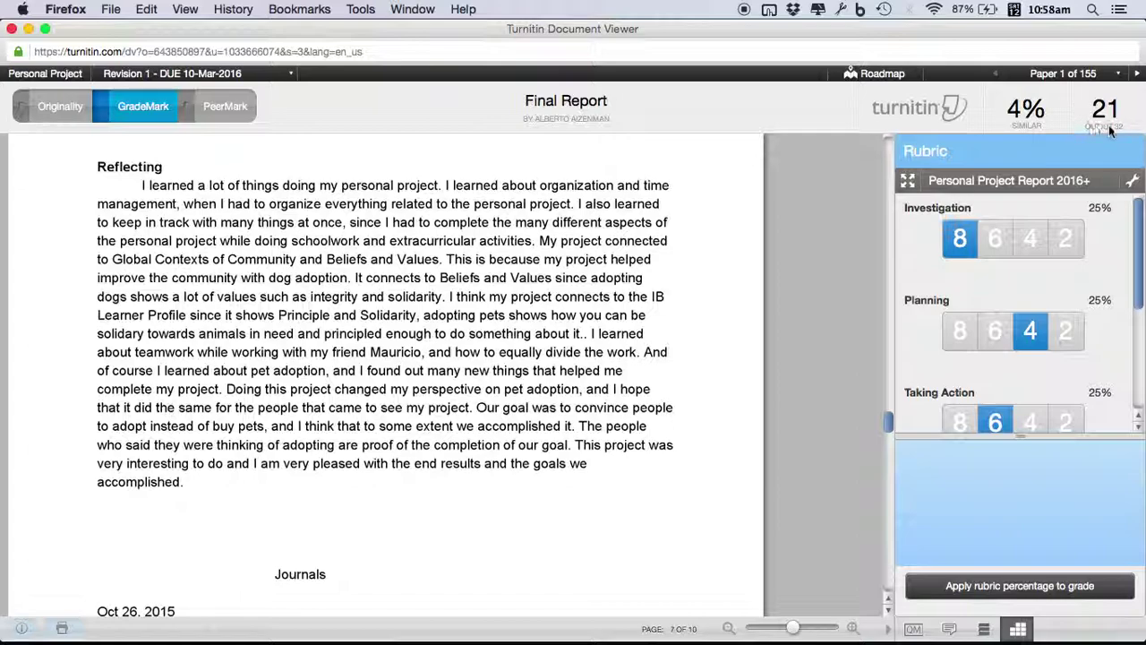
click(1070, 75)
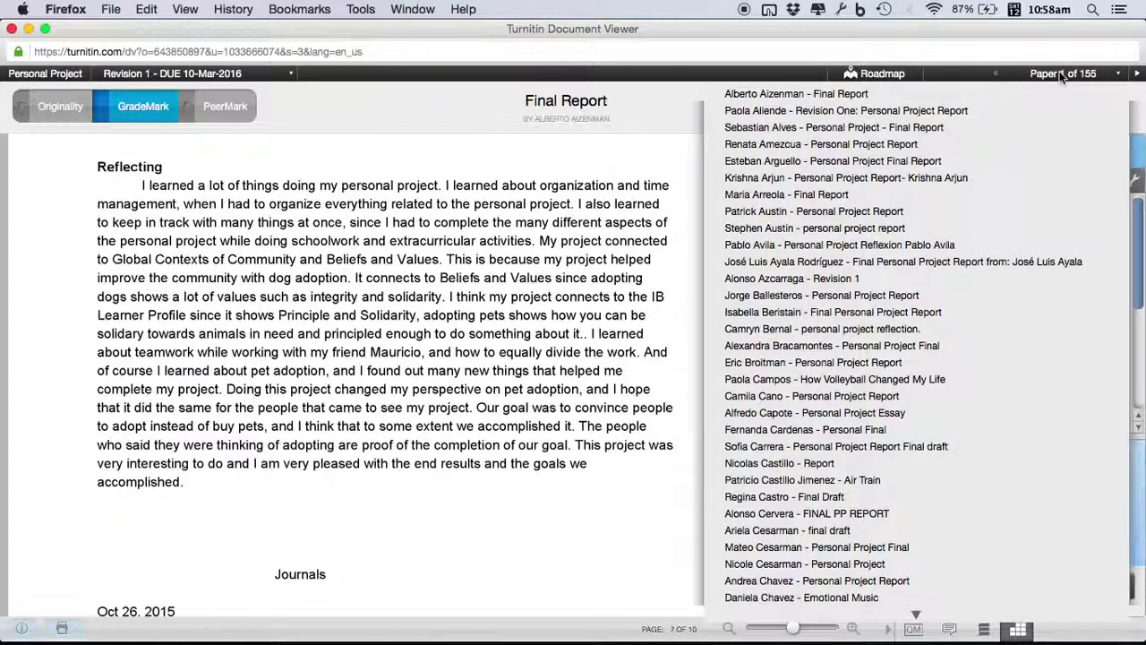
scroll(938, 218, down, 3)
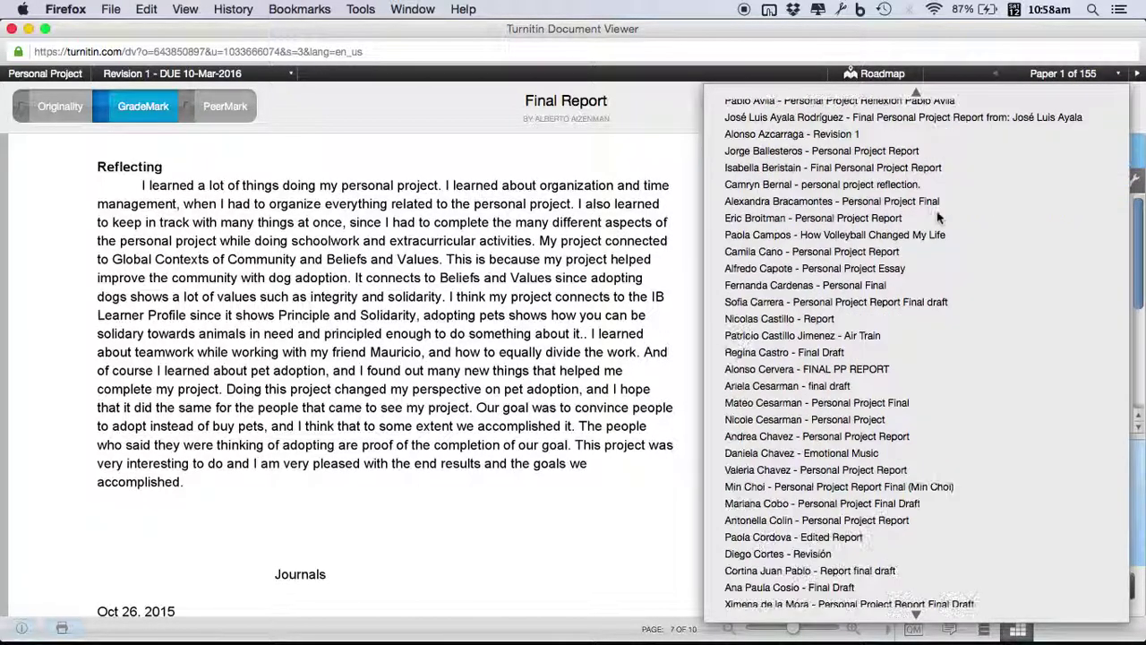
scroll(933, 432, down, 5)
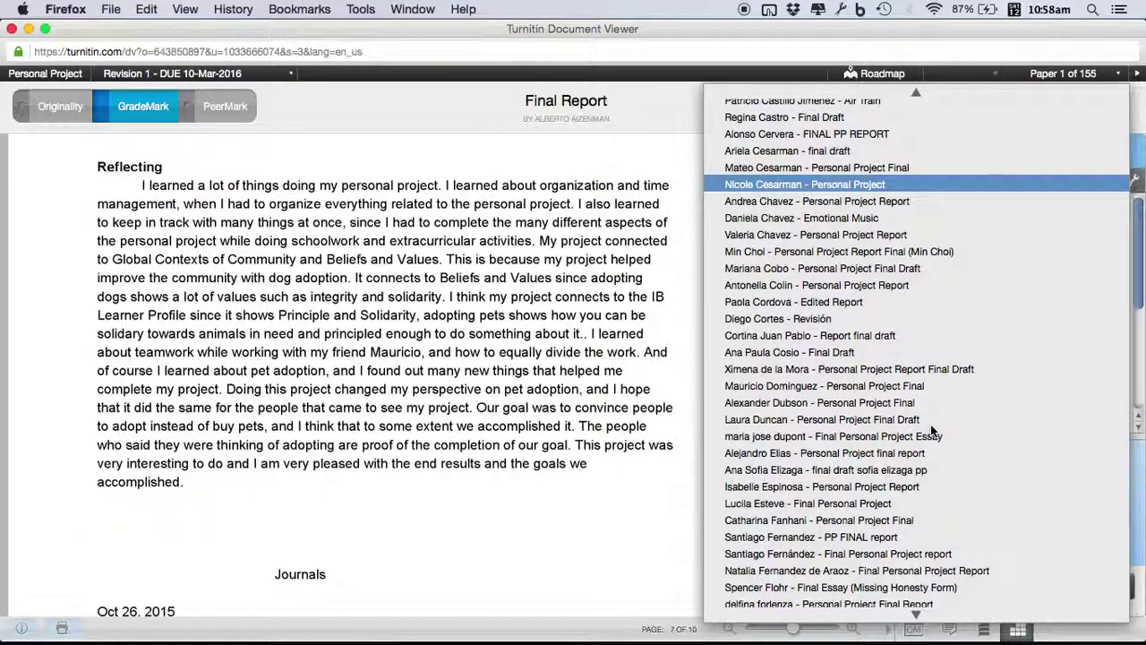
scroll(930, 432, down, 5)
scroll(931, 431, down, 6)
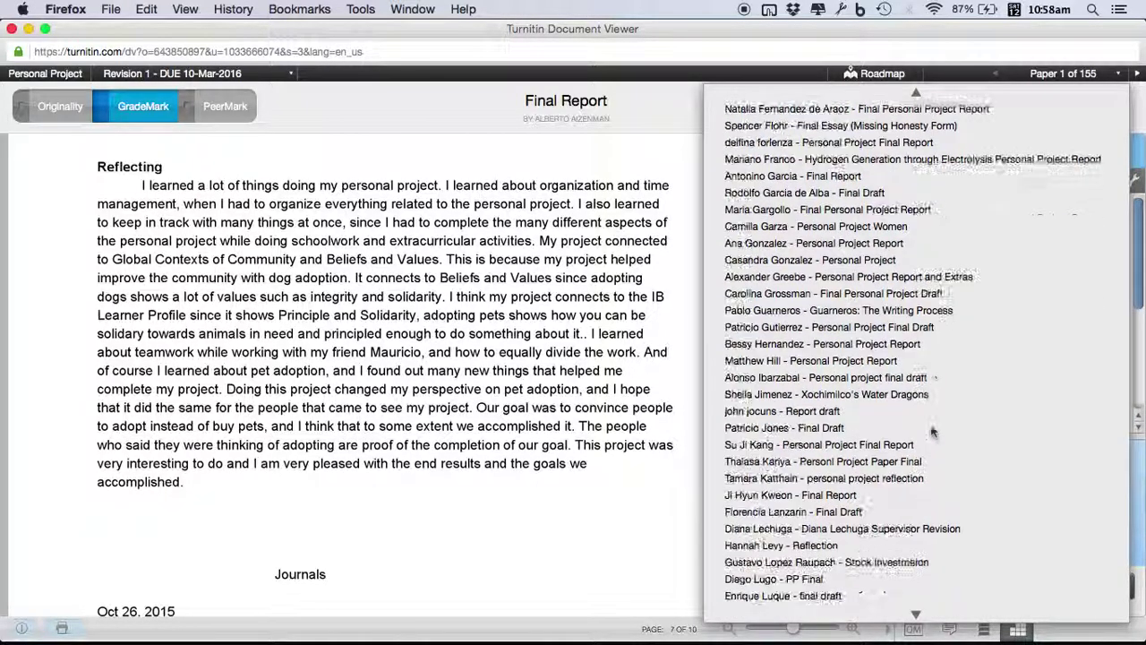
scroll(931, 431, down, 5)
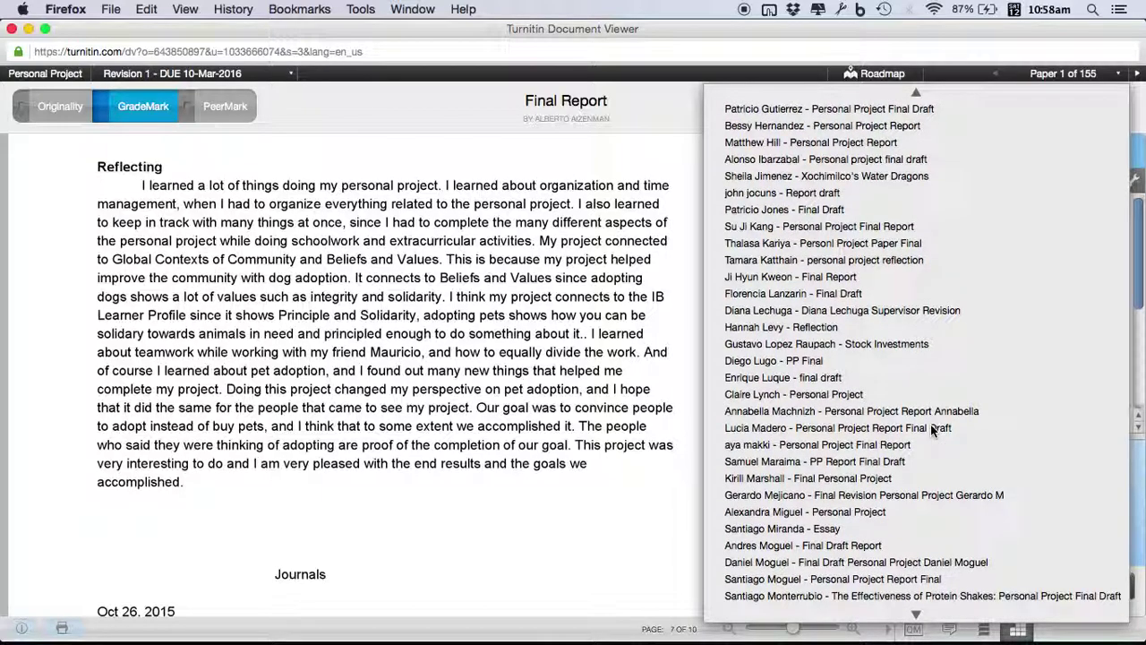
scroll(931, 431, down, 4)
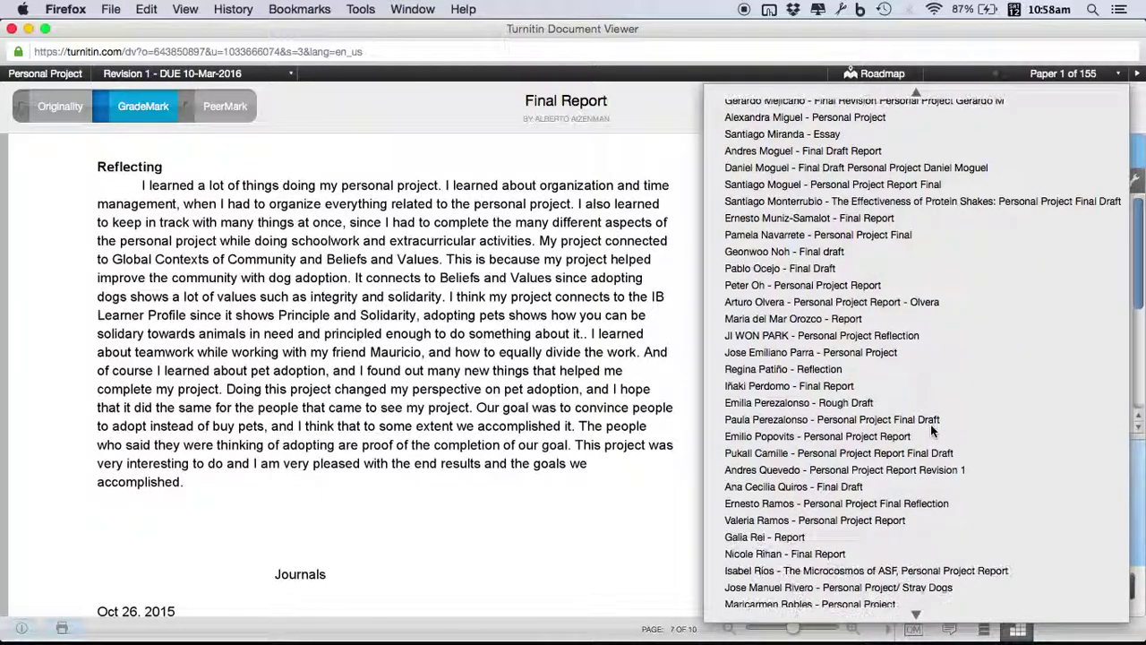
scroll(931, 430, down, 10)
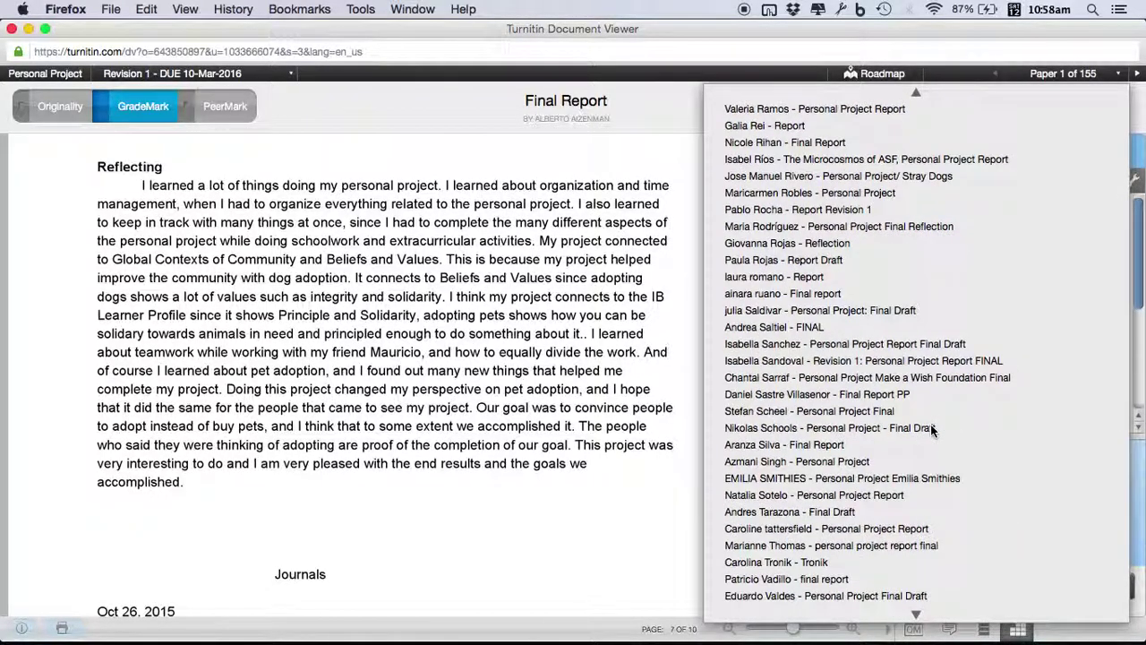
scroll(930, 430, down, 1)
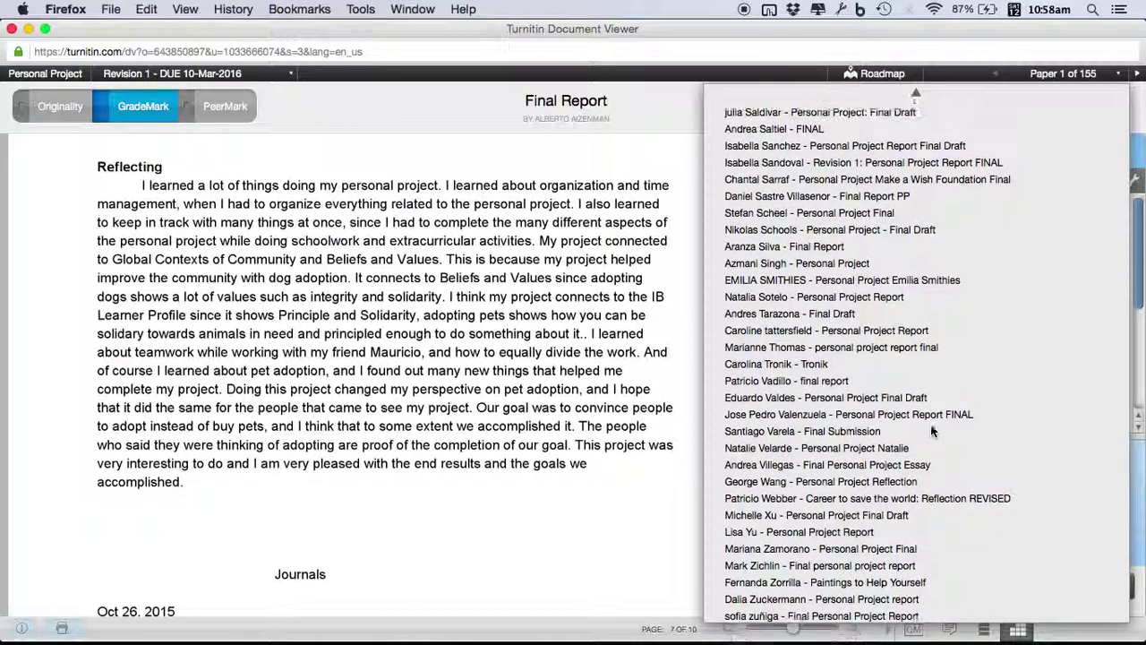
click(852, 481)
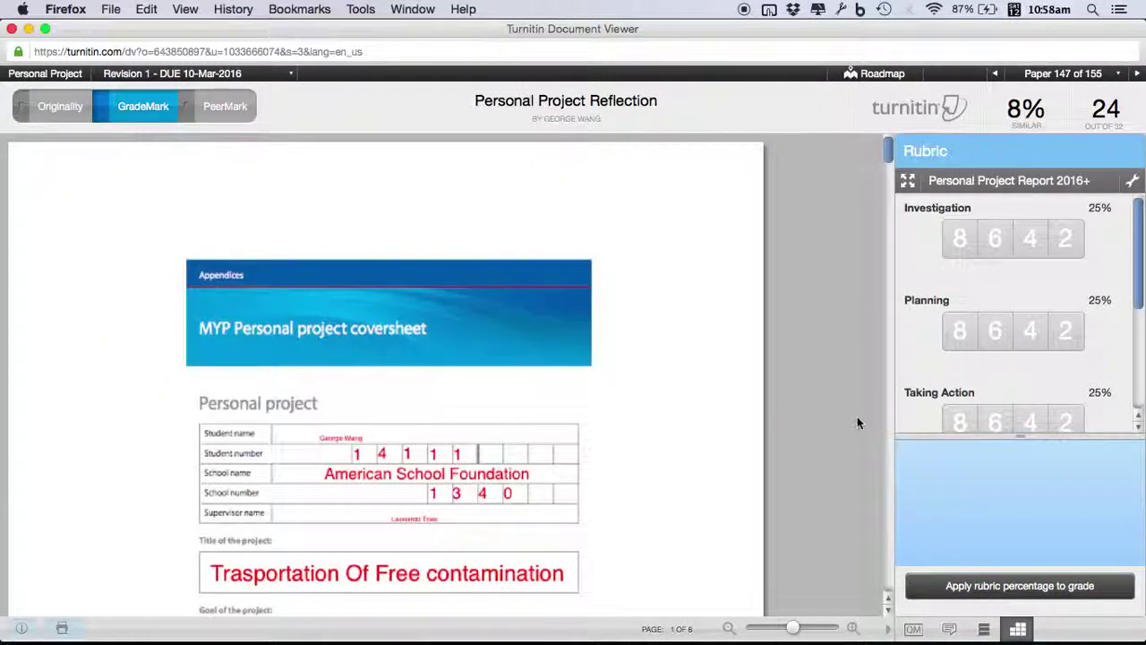
- Close the document viewer and check the graded Final Report in the Revision 1 assignment inbox
click(12, 28)
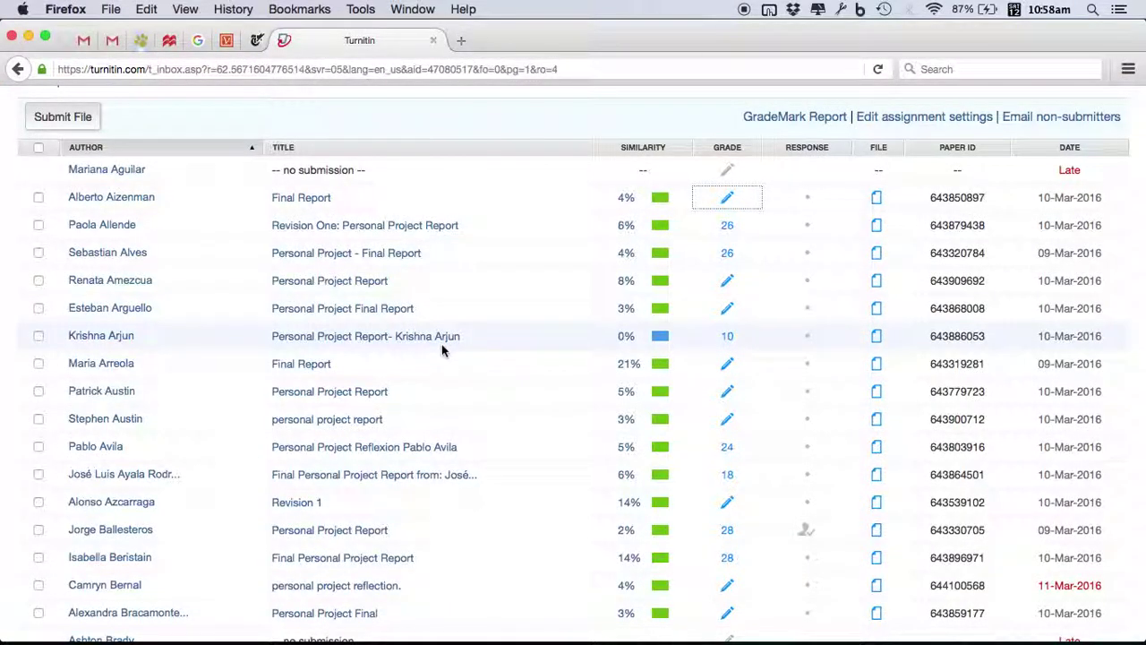
scroll(442, 347, up, 2)
scroll(442, 350, up, 5)
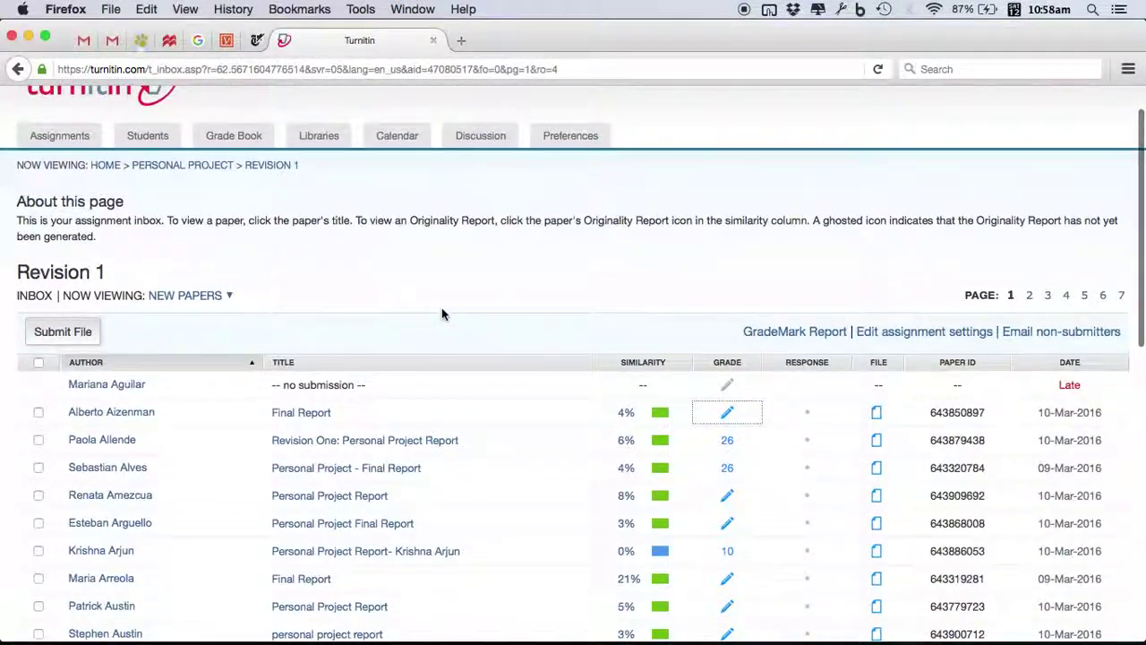
scroll(483, 307, down, 1)
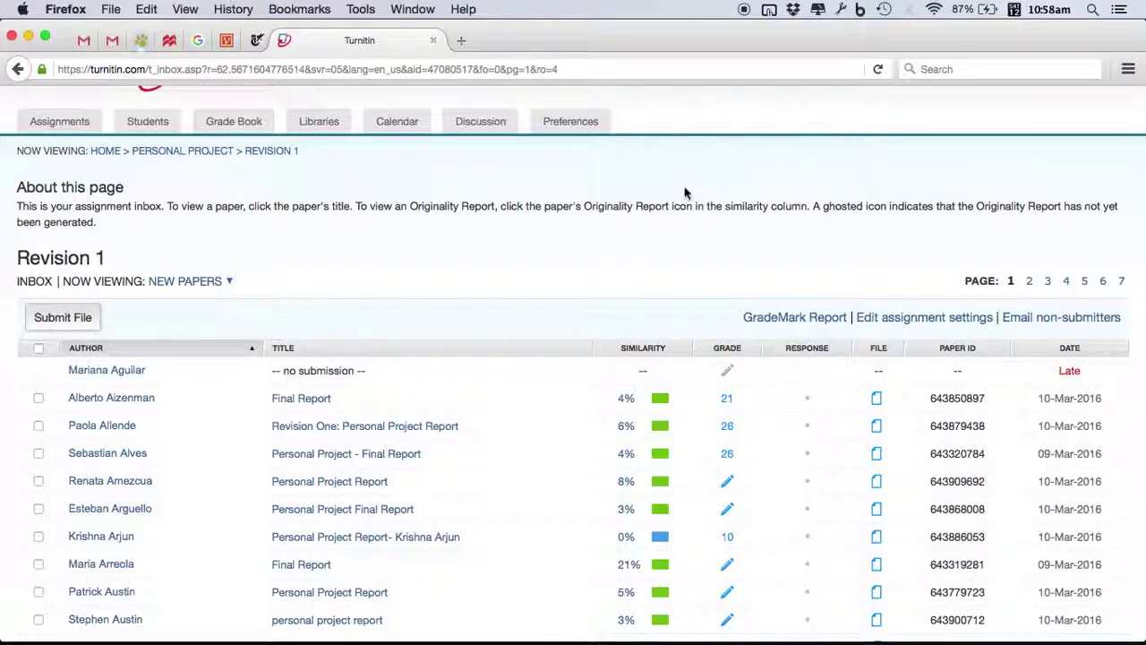
scroll(684, 192, down, 3)
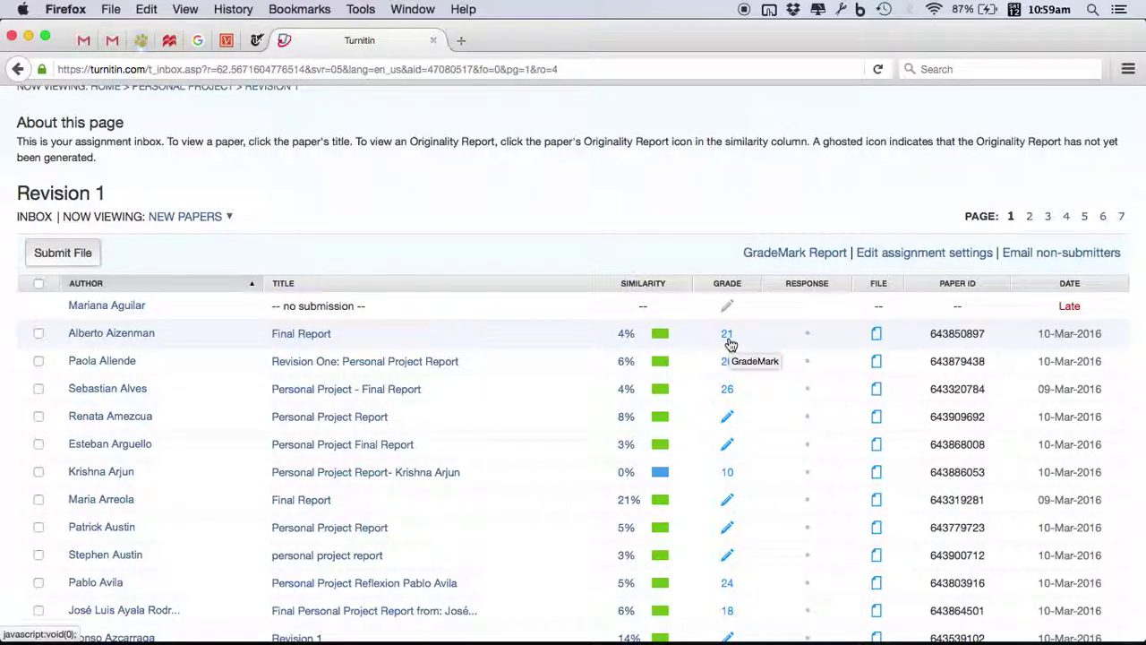
scroll(584, 218, down, 2)
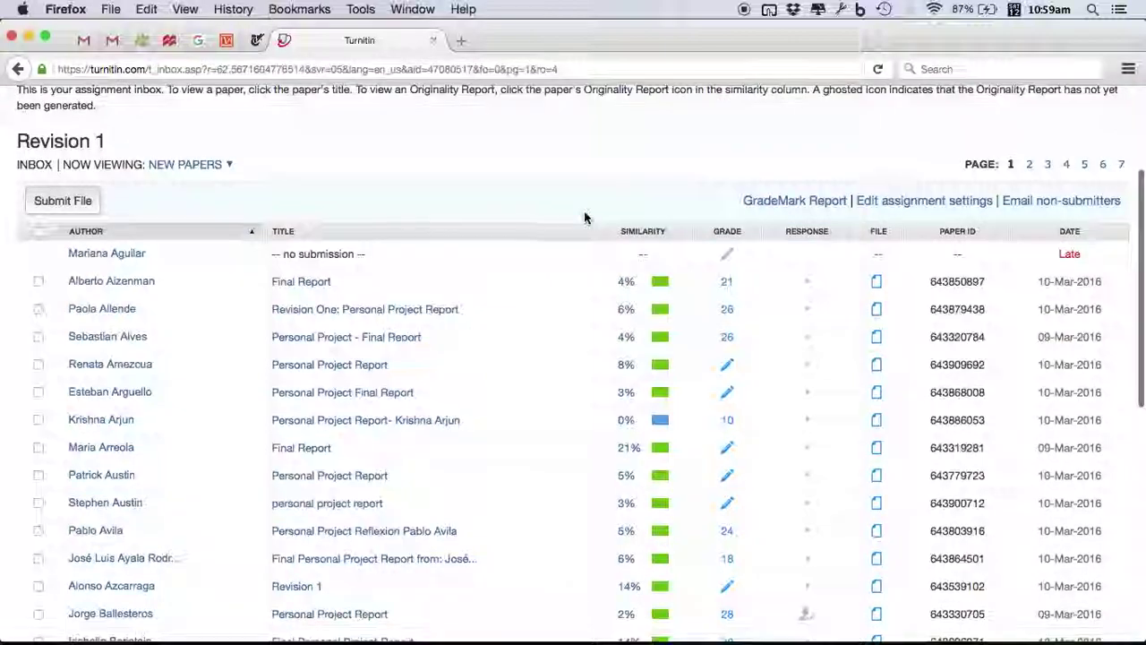
scroll(583, 218, up, 1)
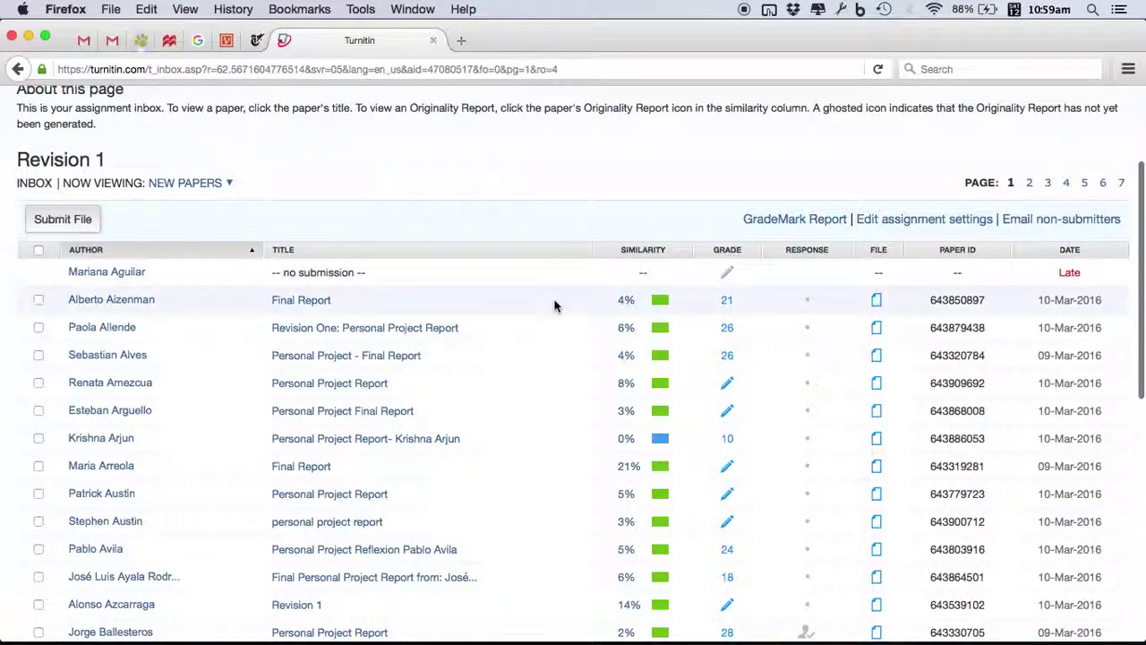
scroll(555, 304, down, 2)
scroll(554, 306, up, 1)
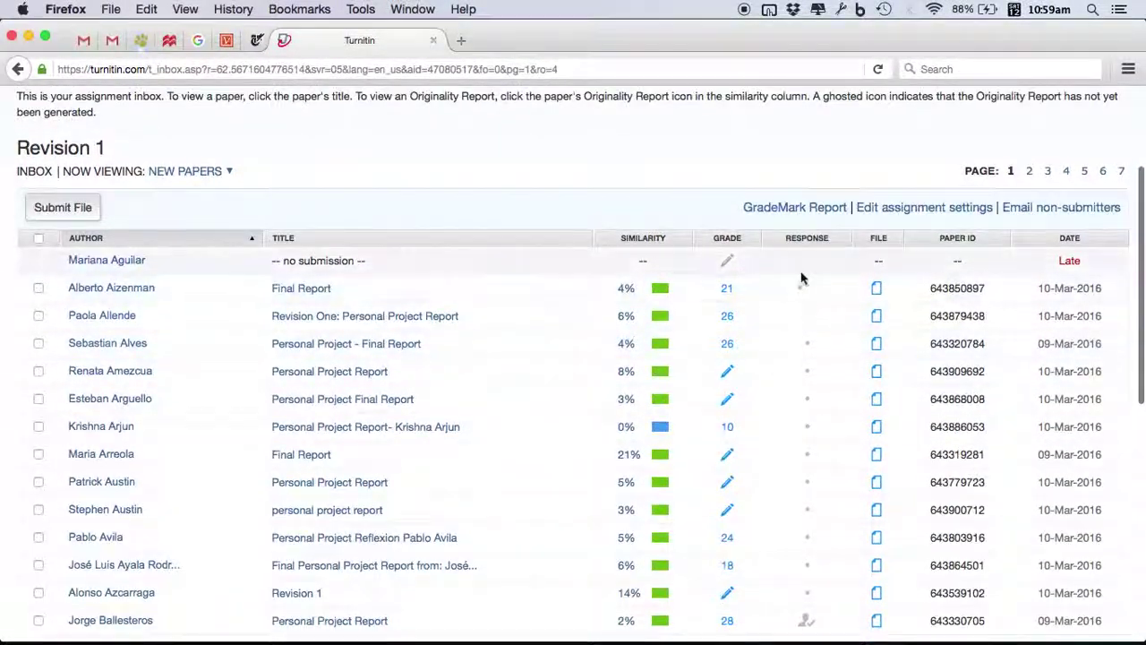
- Go to page 7 of the inbox and check the grade listed for the Personal Project Reflection paper
click(1119, 172)
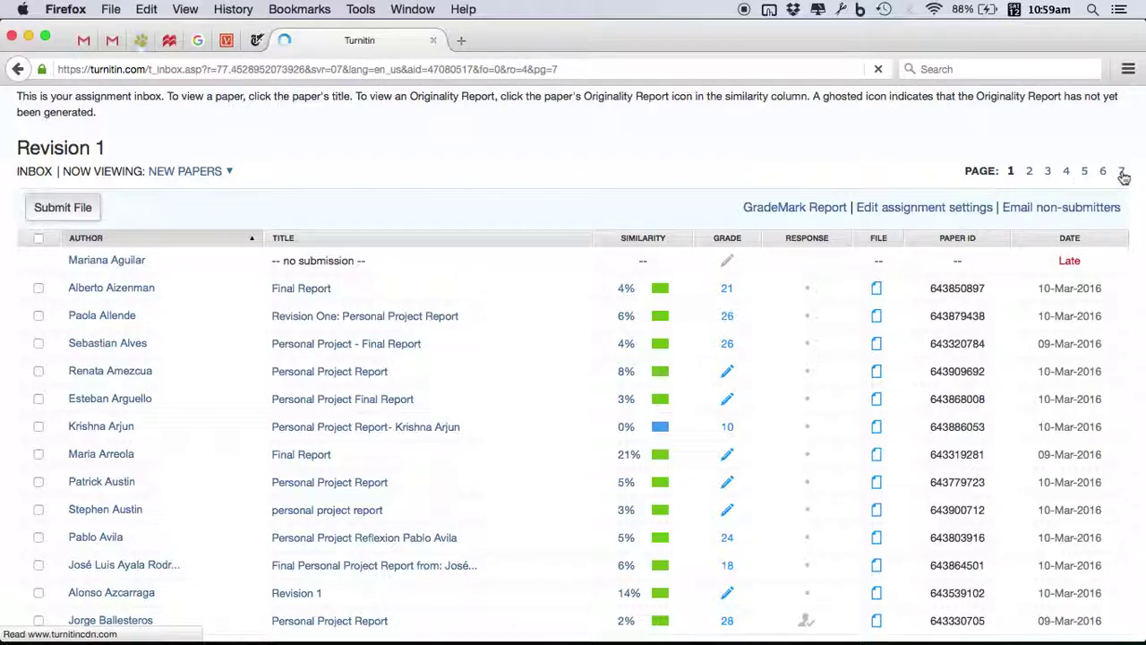
scroll(454, 372, down, 3)
scroll(454, 372, down, 4)
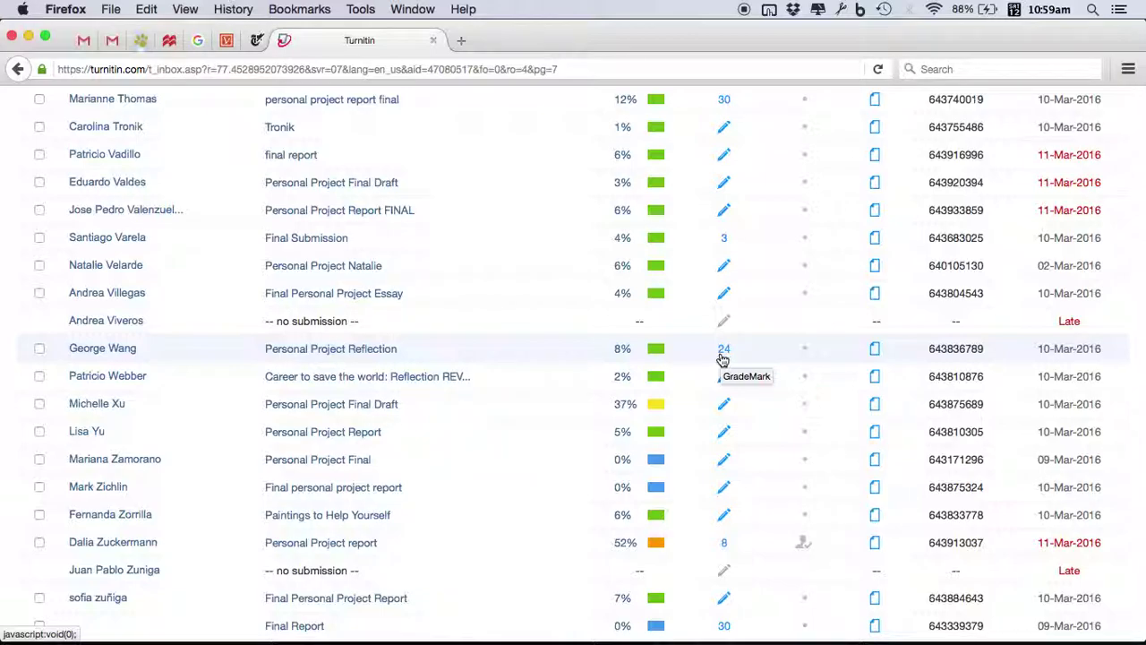
scroll(716, 367, up, 5)
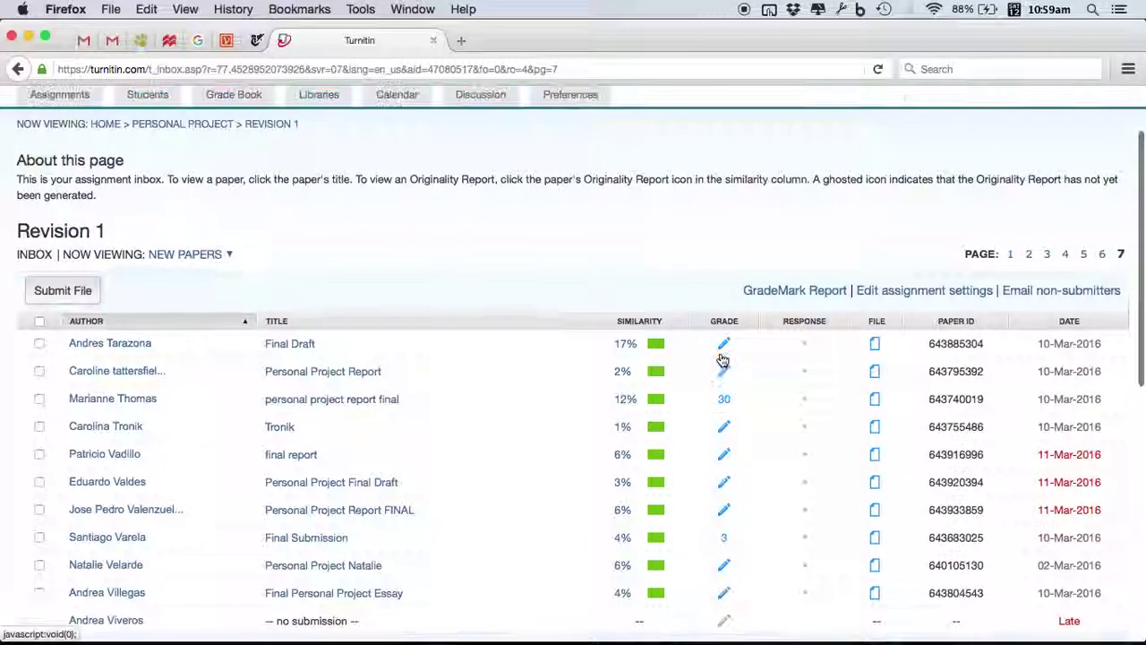